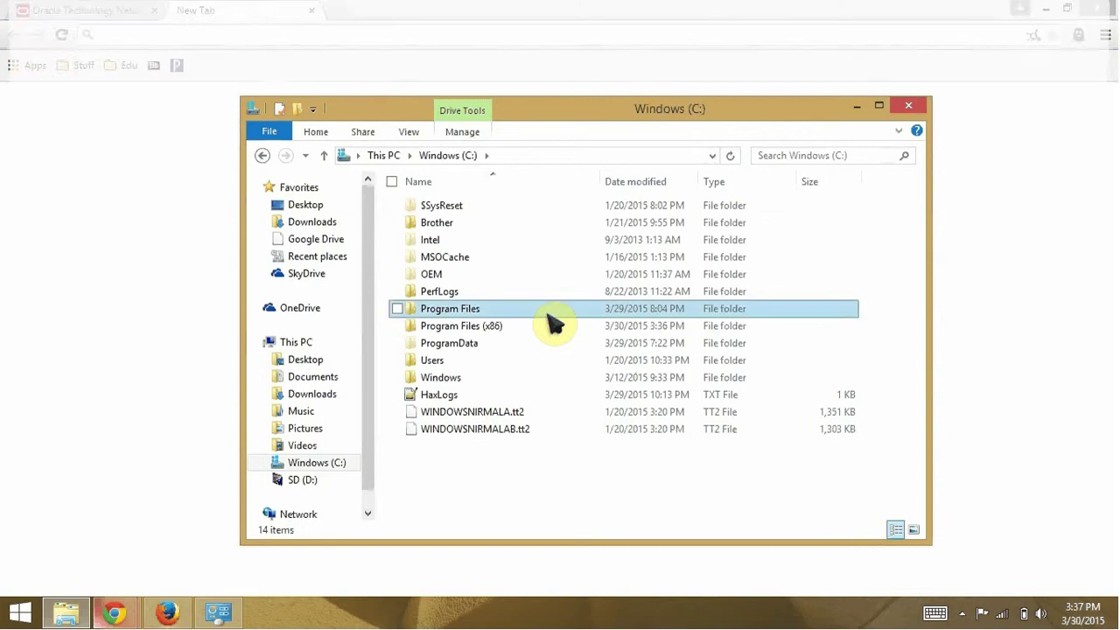
Step: Look inside the Program Files, Program Files (x86) and ProgramData folders on the C: drive, returning to the drive root
double_click(549, 315)
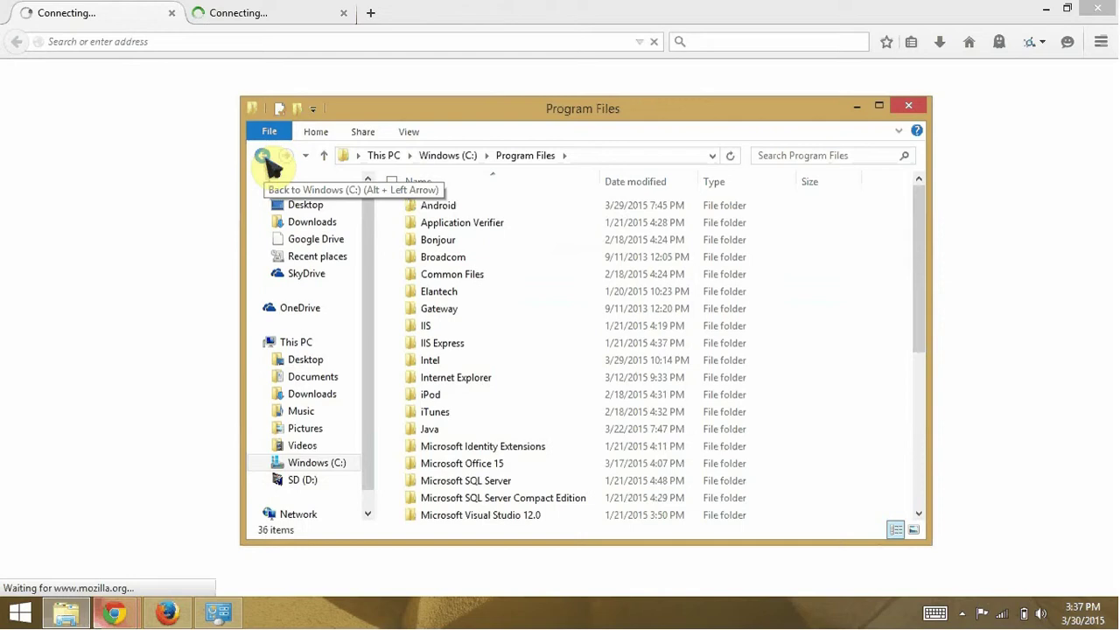
click(262, 156)
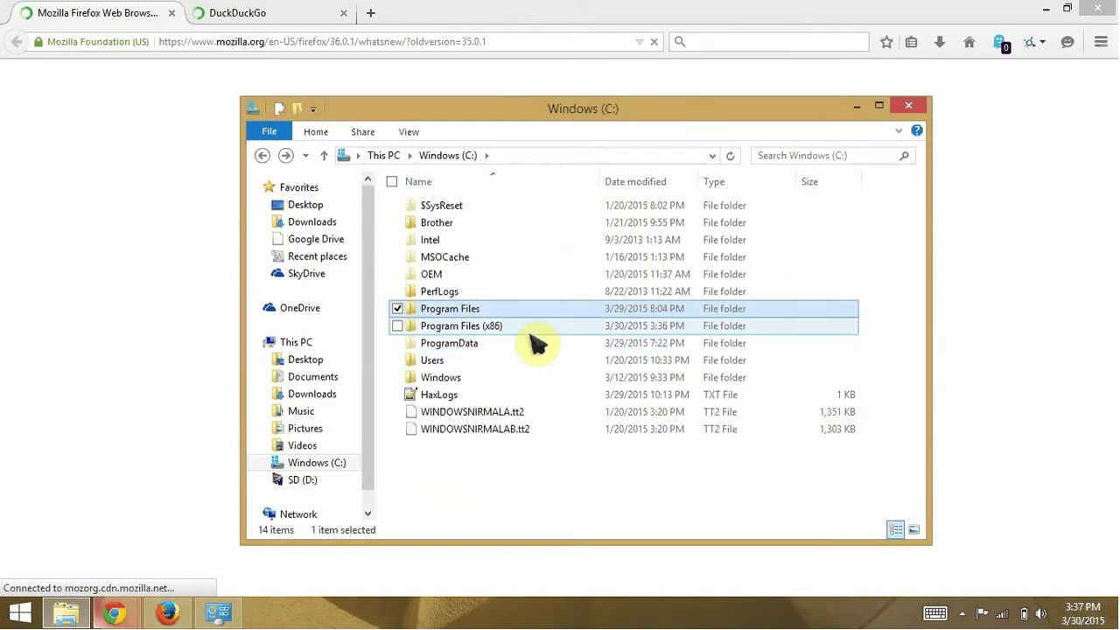
double_click(529, 329)
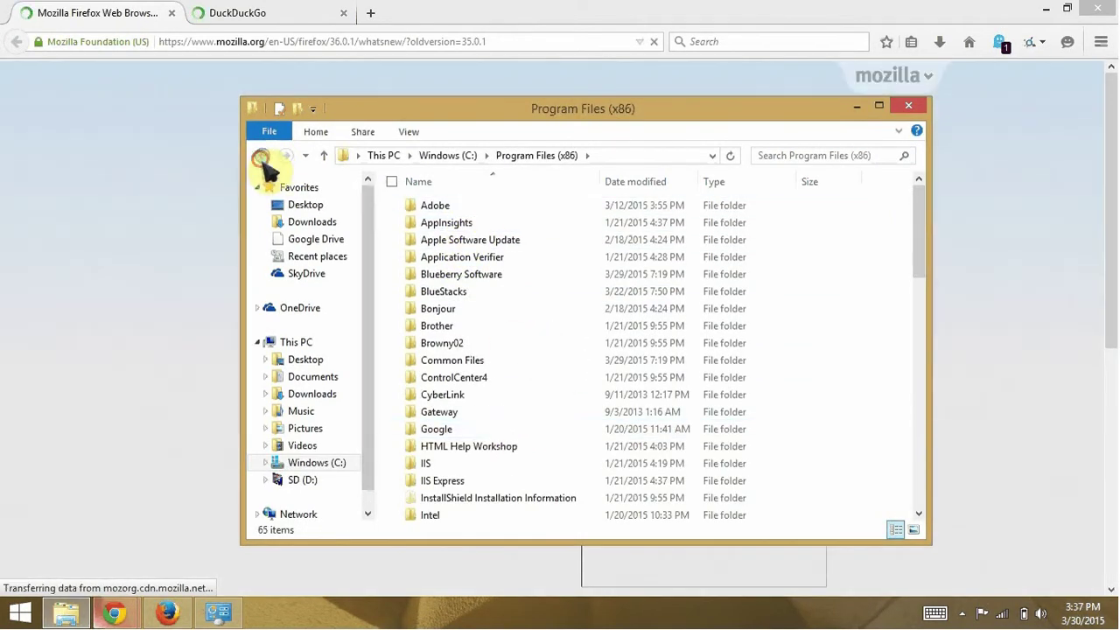
click(263, 155)
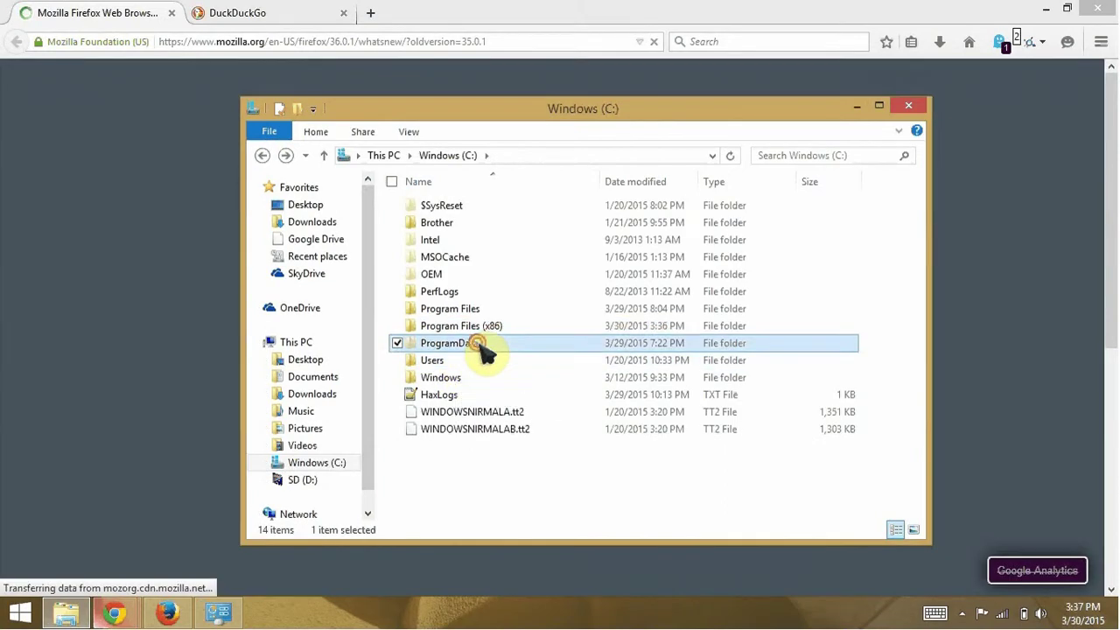
double_click(472, 343)
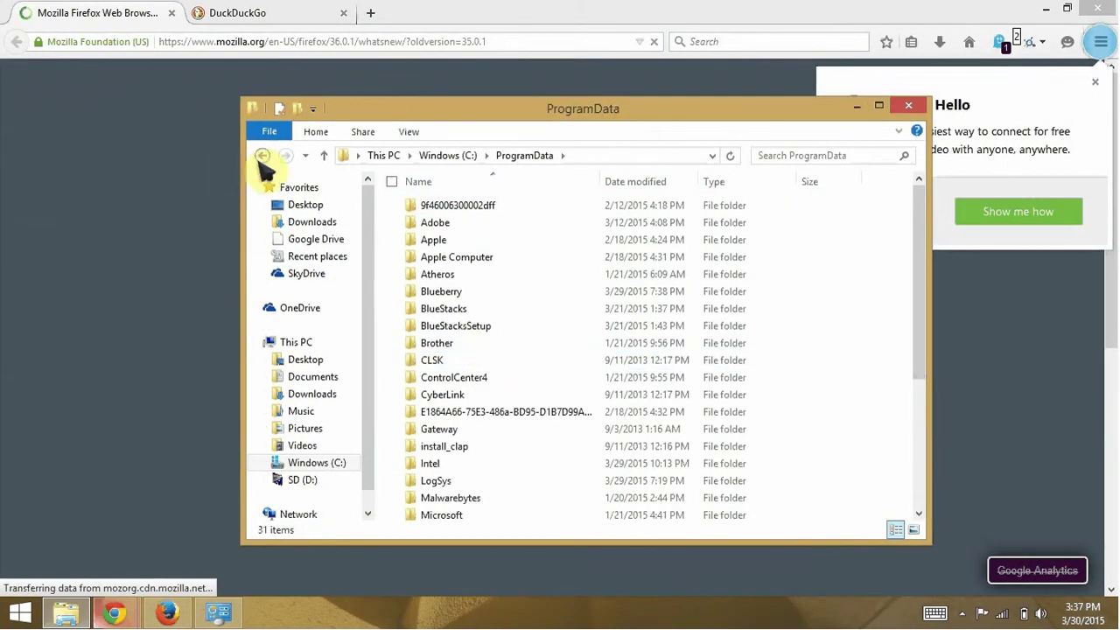
click(262, 155)
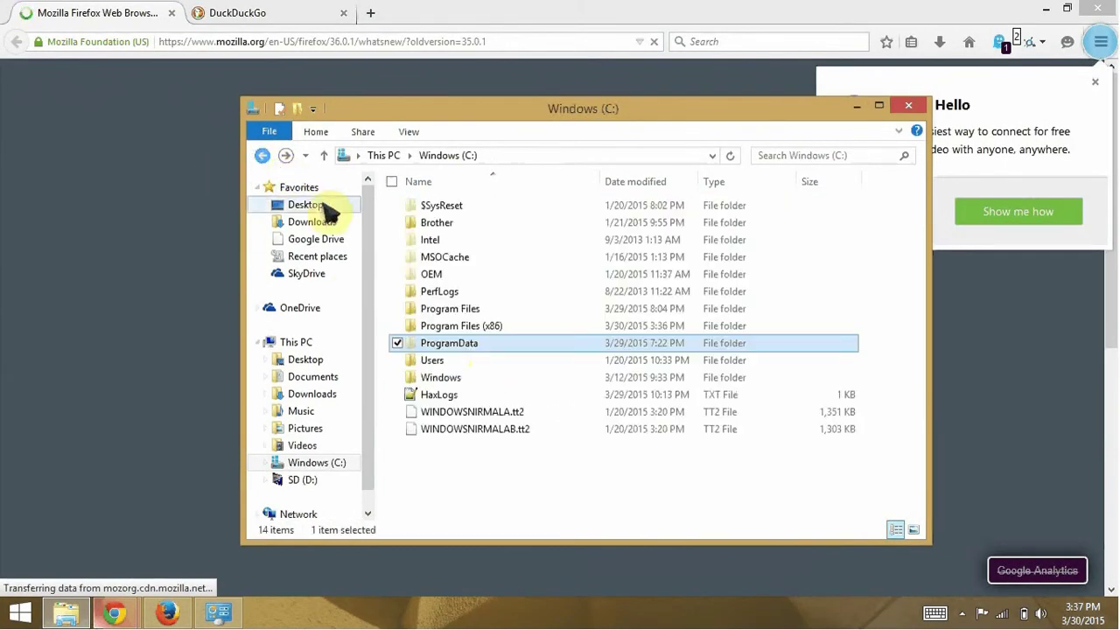
Step: Locate the Android folder in AppData\Local within the user's profile folder under Users, and close the file window
double_click(476, 356)
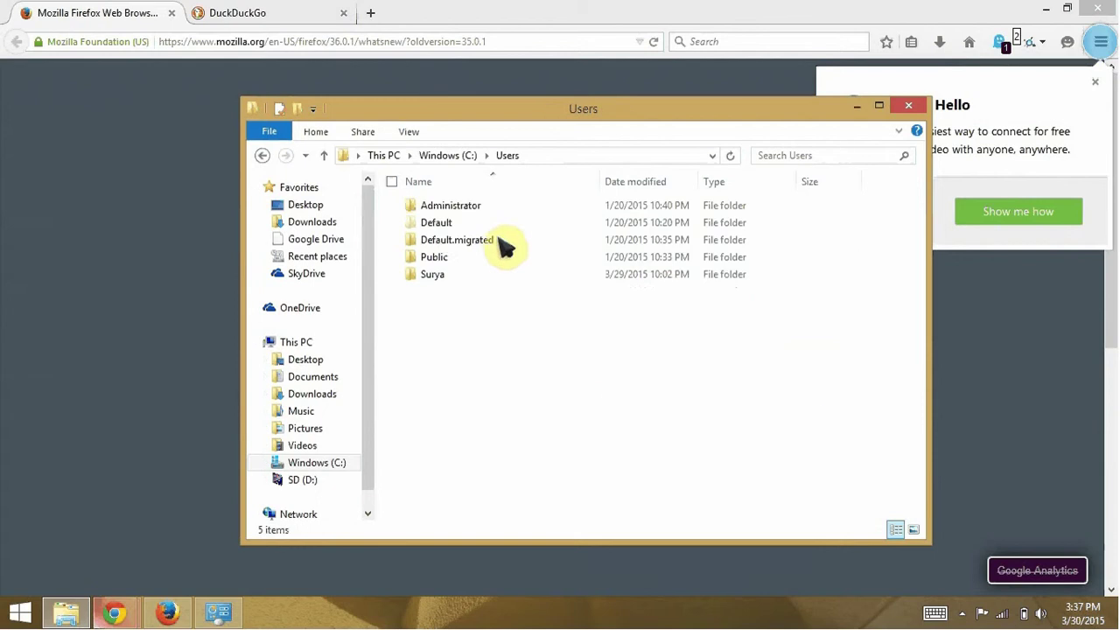
double_click(480, 278)
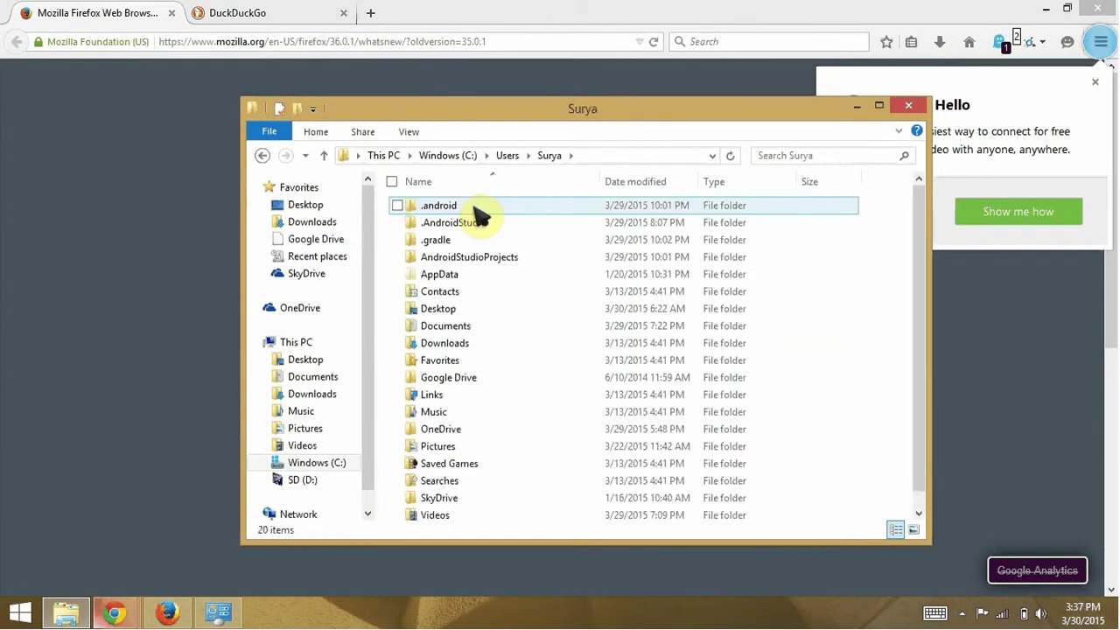
double_click(468, 274)
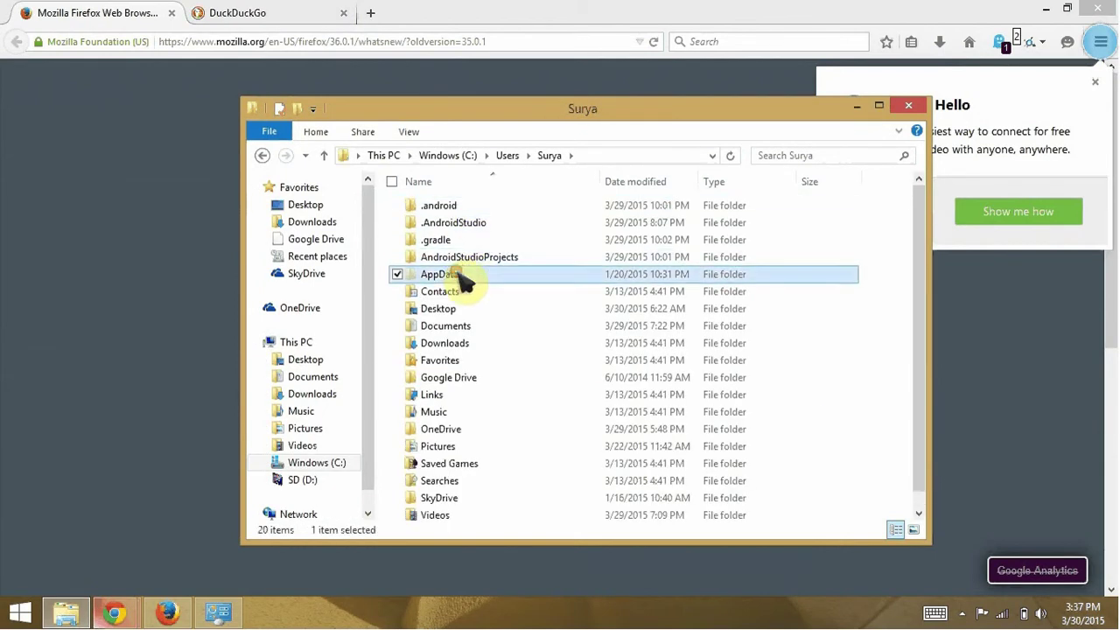
double_click(459, 207)
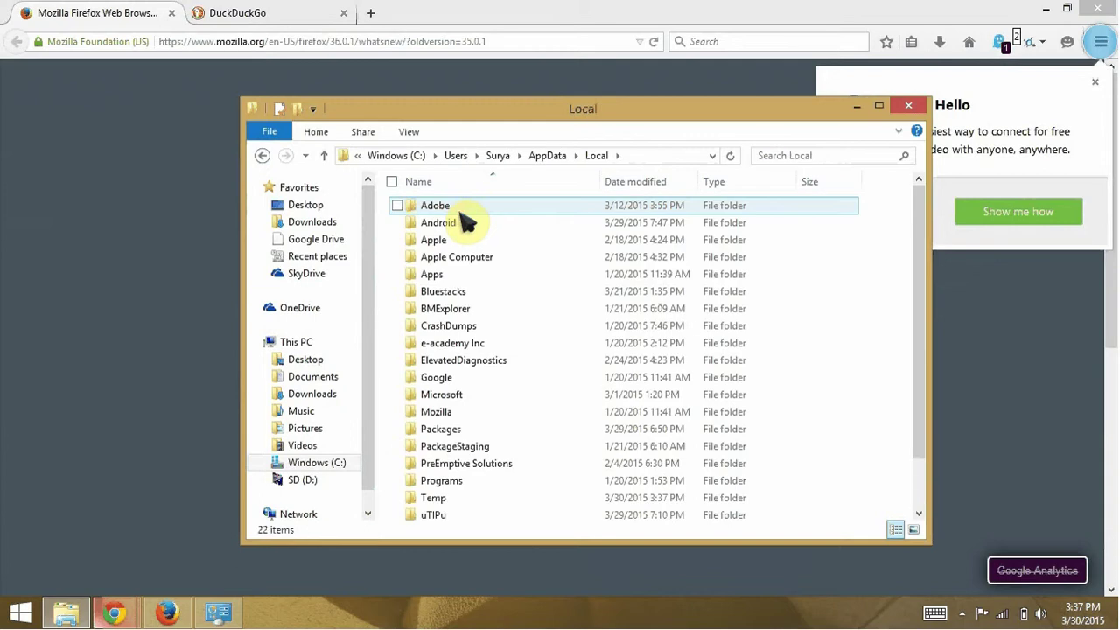
click(464, 223)
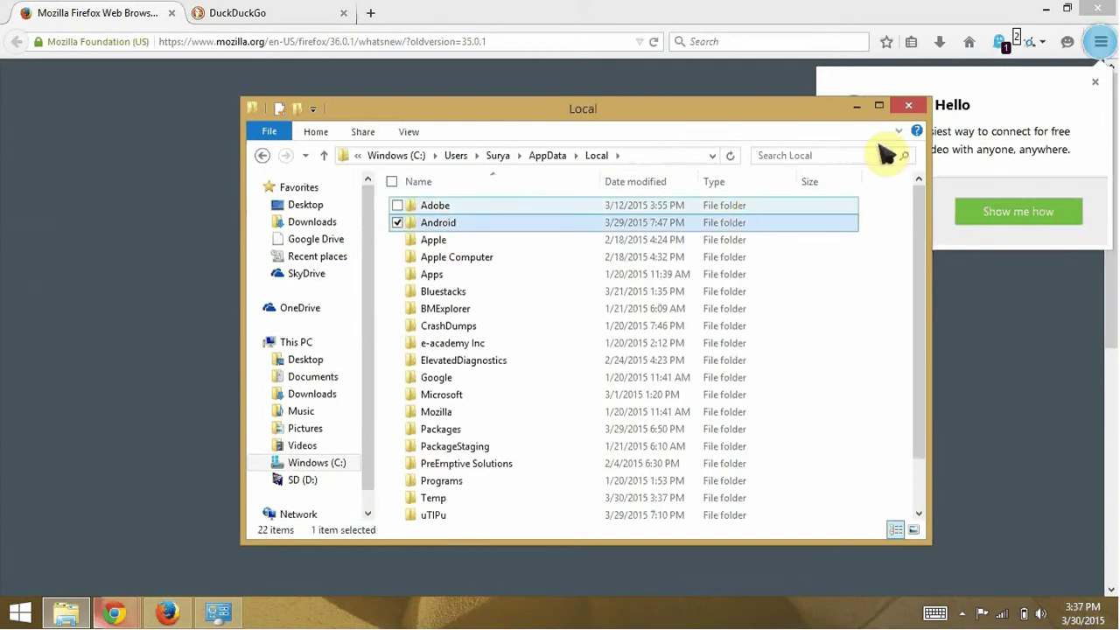
click(908, 109)
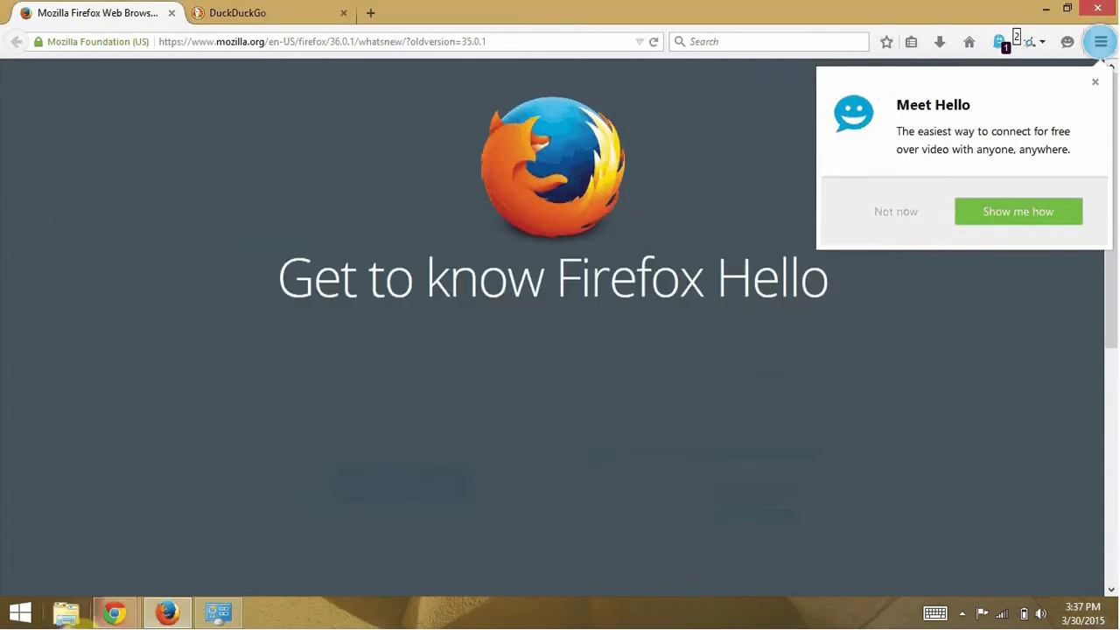
Step: Open a This PC file window and search DuckDuckGo in Firefox for "jdk java", correcting the misspelled query
click(66, 612)
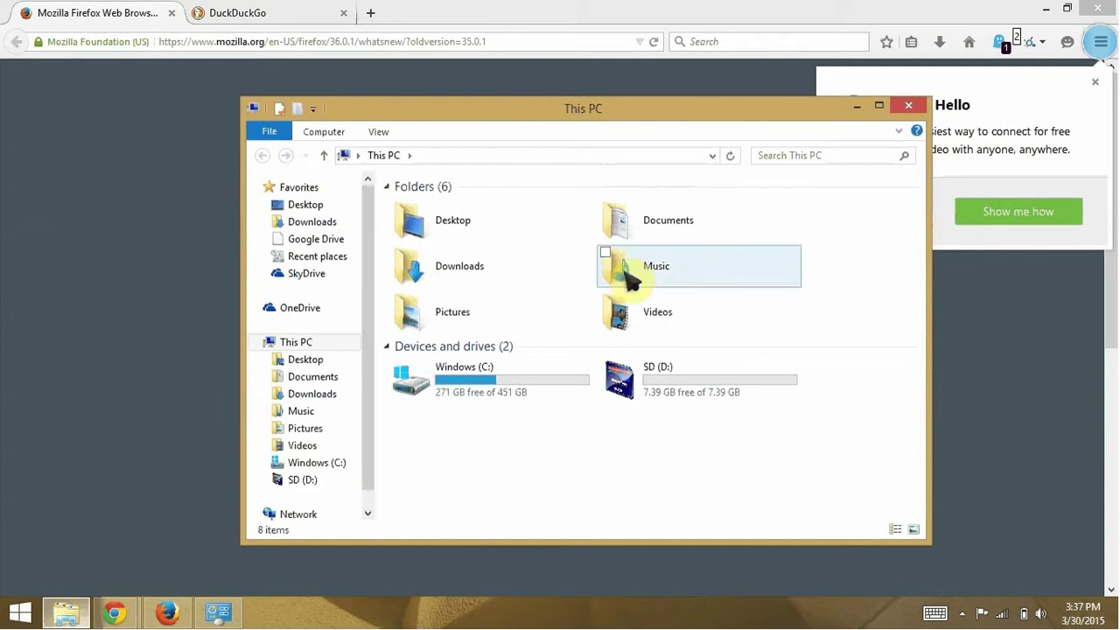
click(318, 14)
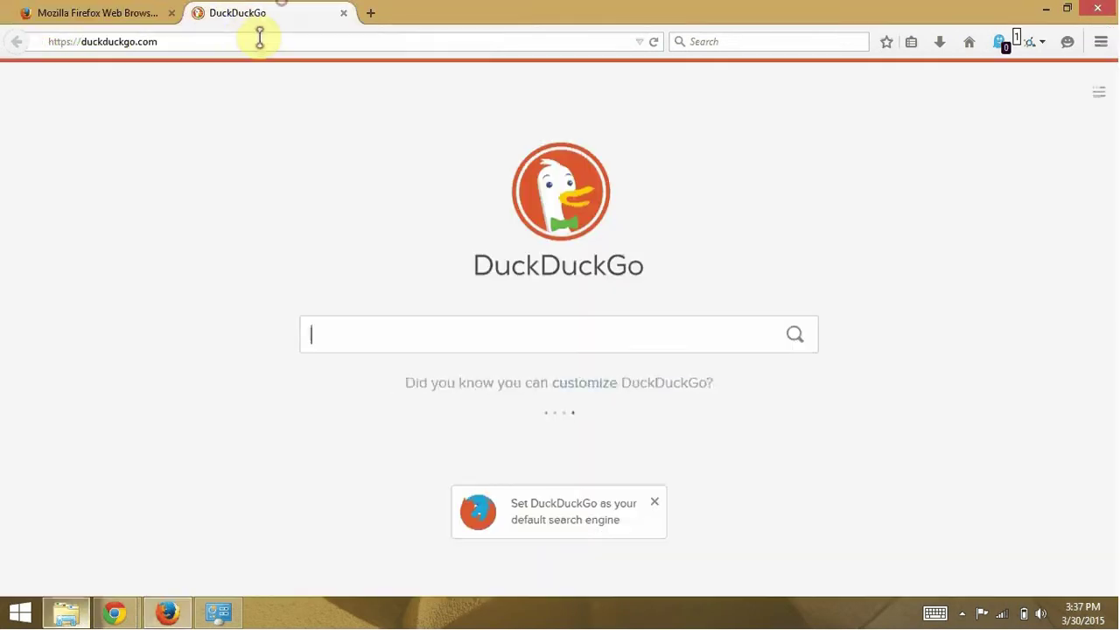
click(242, 41)
text(jdj)
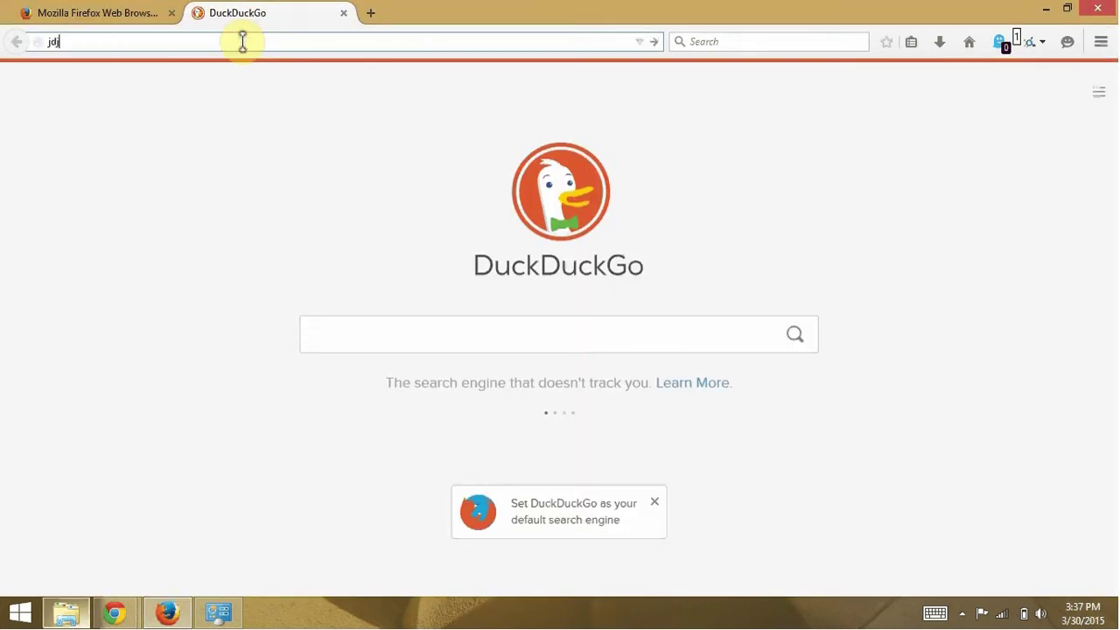
text( javba)
key(Return)
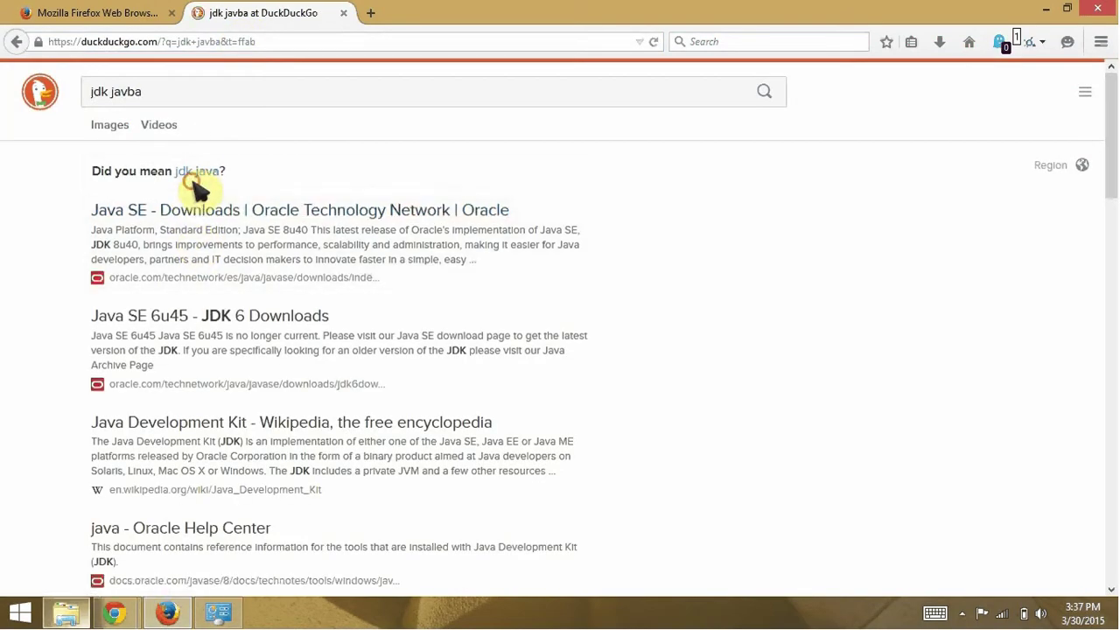
click(196, 173)
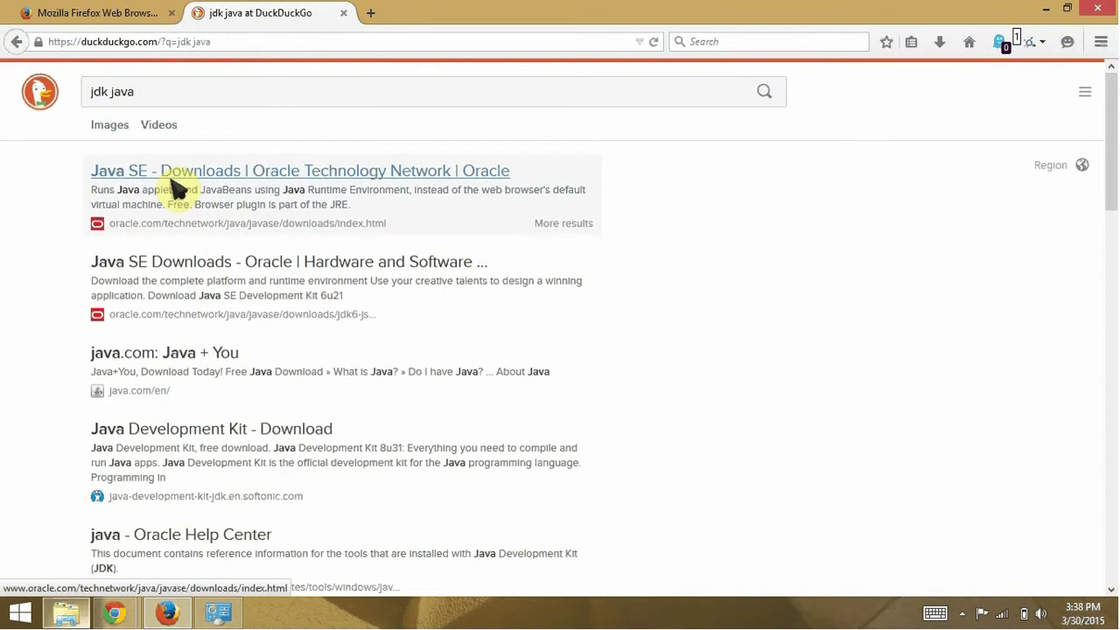
Step: View Oracle's Java SE Downloads page offering the Java Platform (JDK), and close its browser tab
click(219, 262)
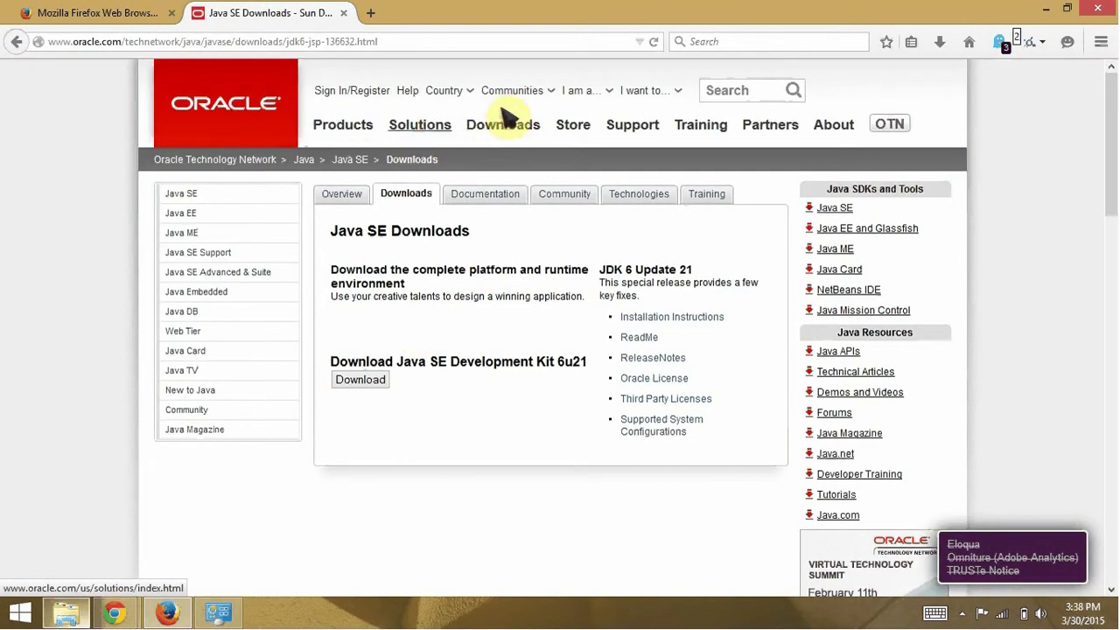
mouse_move(502, 125)
click(207, 255)
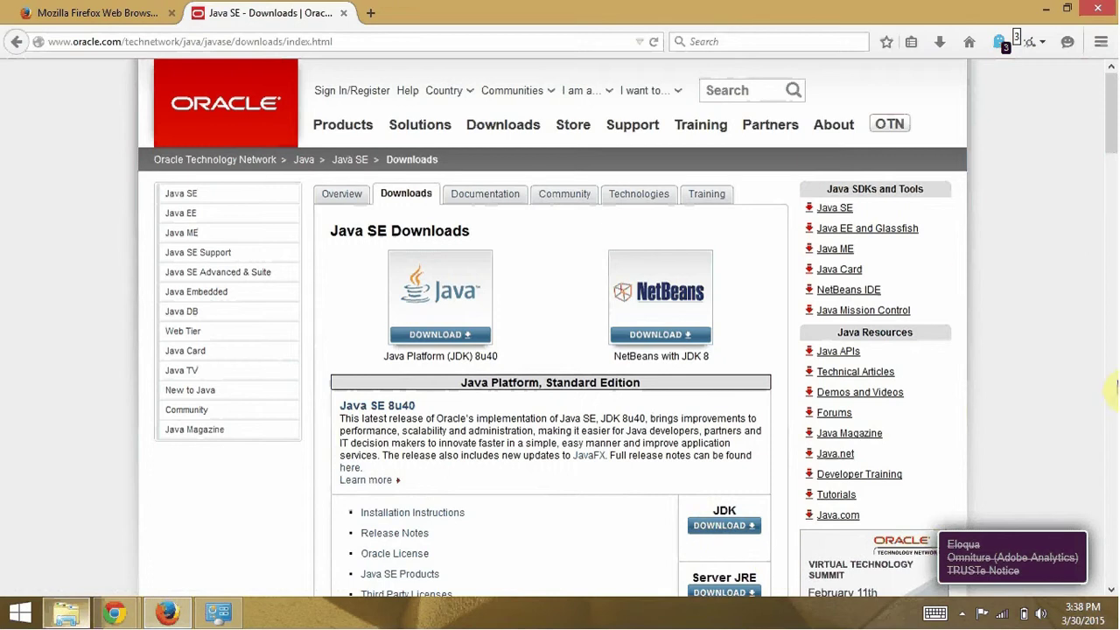
click(343, 13)
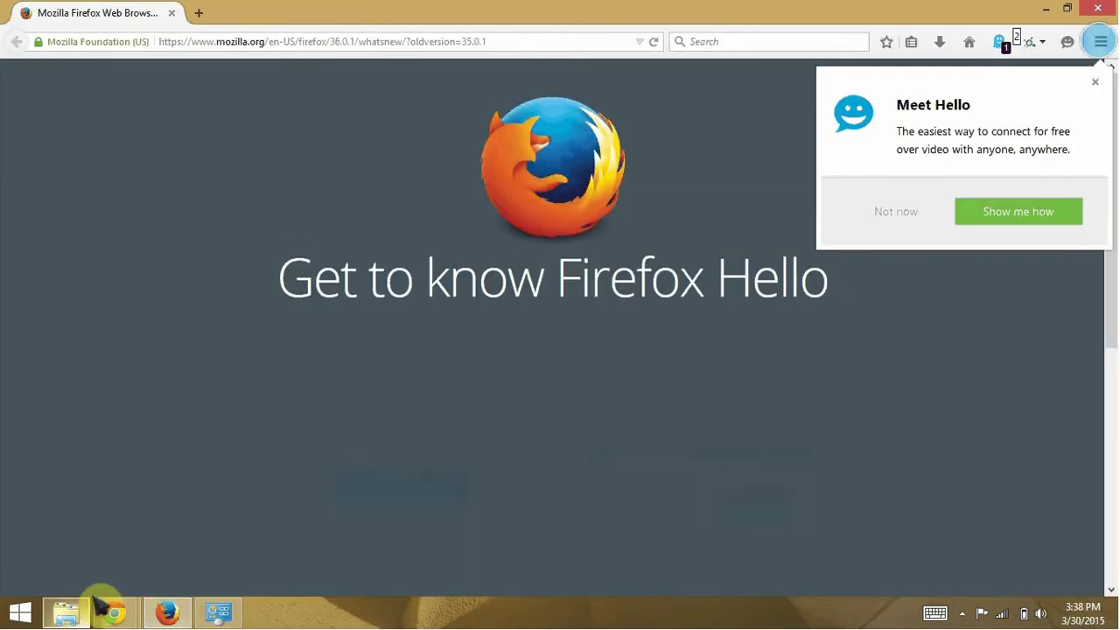
Step: Check the JDK installation folder C:\Program Files\Java\jdk1.8.0_31 and its path in the file window, and close the window
click(66, 612)
double_click(534, 388)
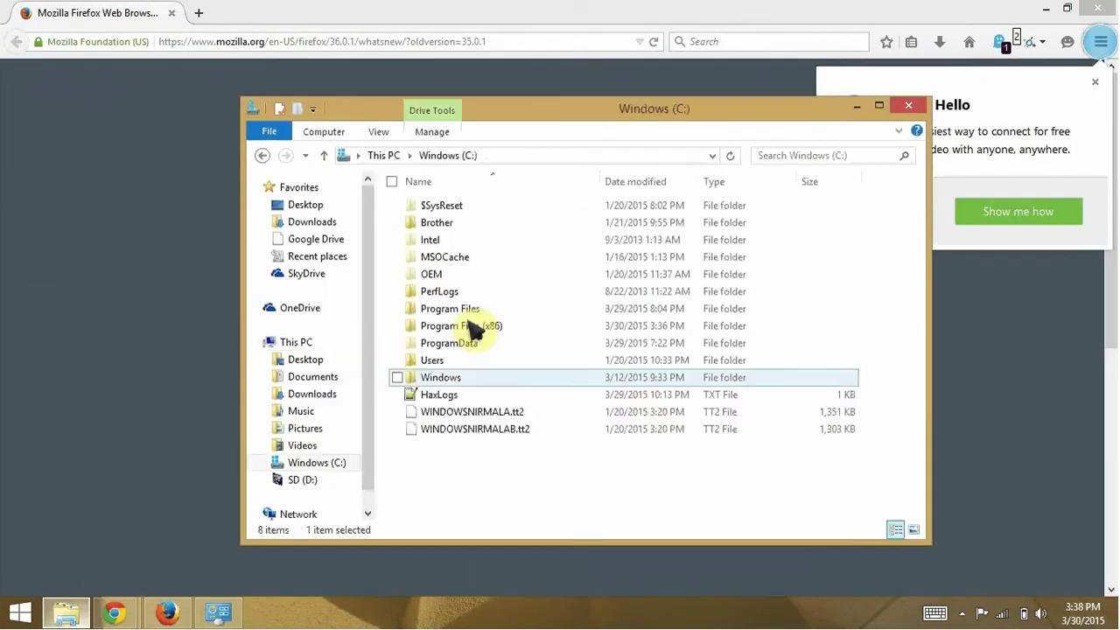
double_click(475, 312)
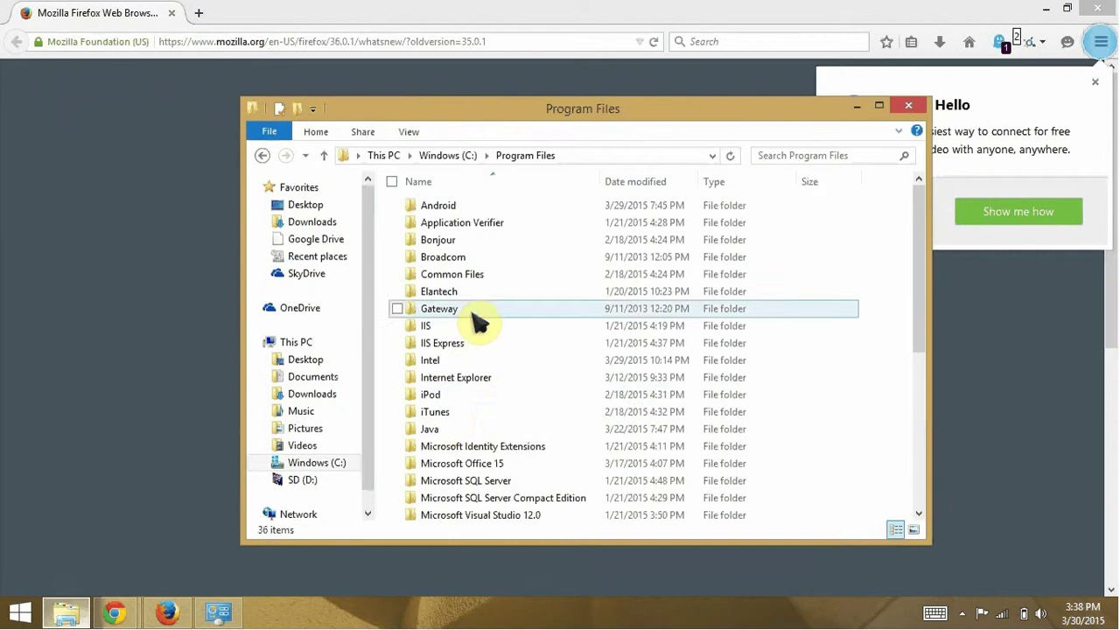
double_click(443, 429)
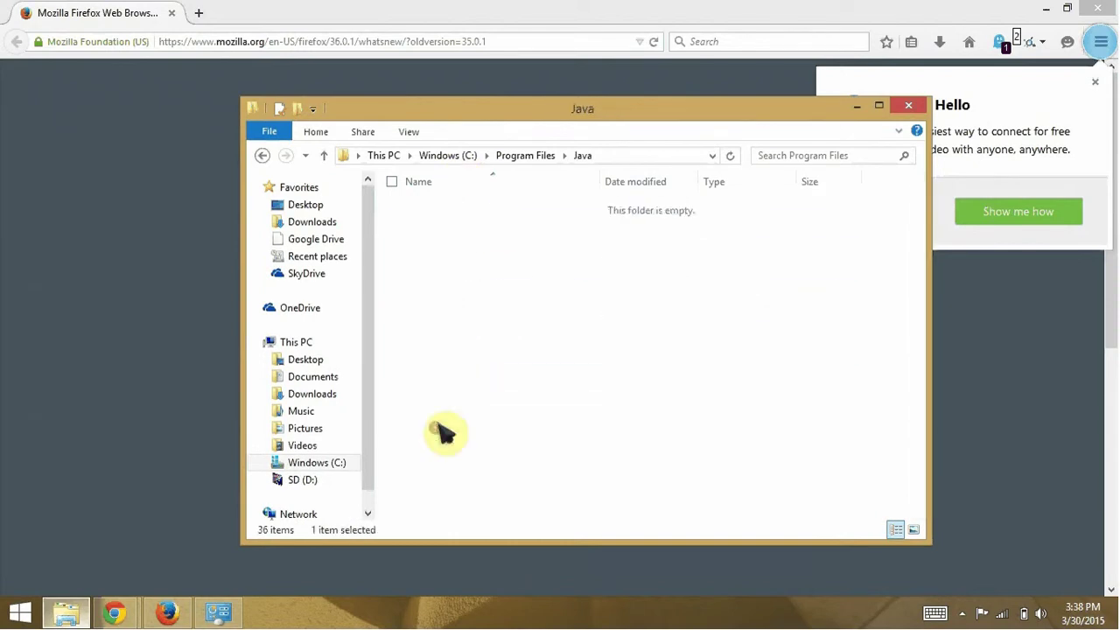
double_click(481, 210)
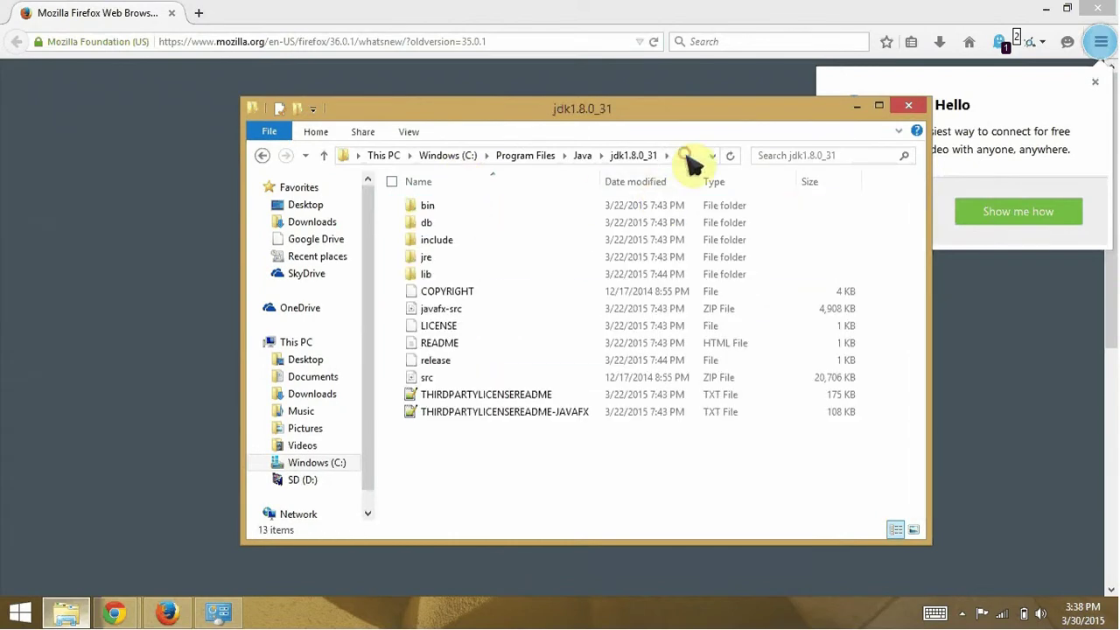
click(687, 155)
click(908, 105)
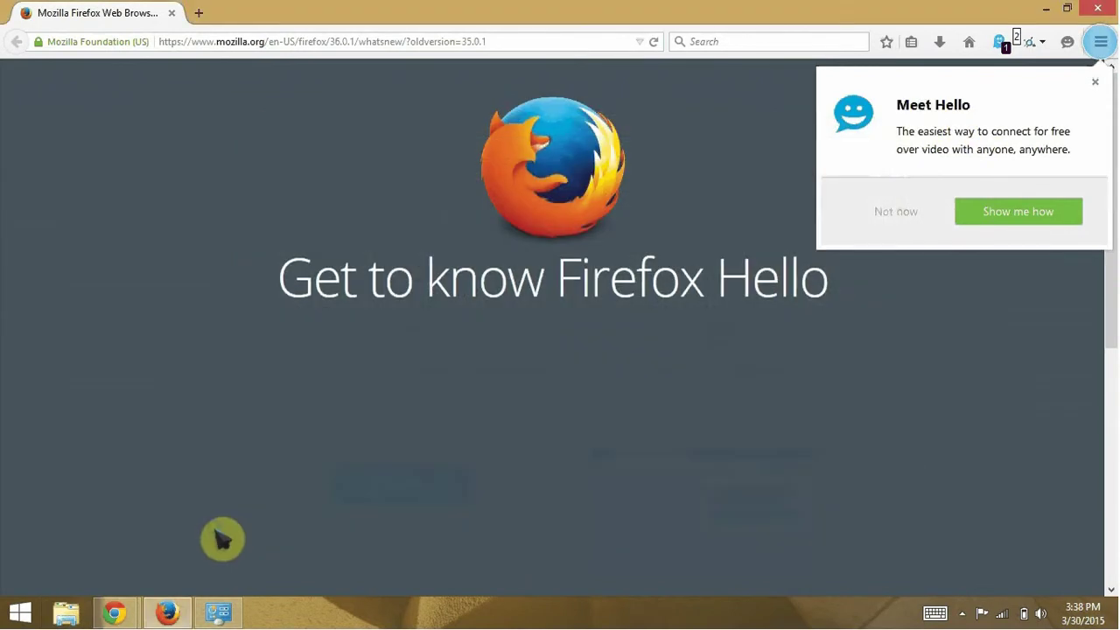
Step: Check the JAVA_HOME user variable among the environment variables in the advanced system settings, and close the system windows
right_click(20, 613)
click(72, 370)
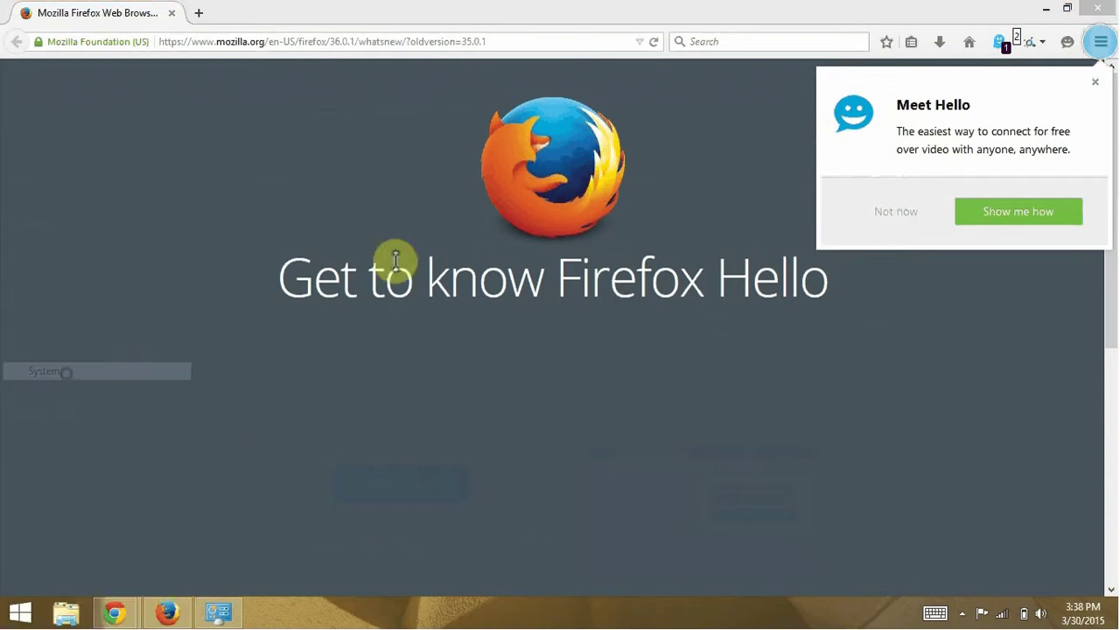
click(302, 268)
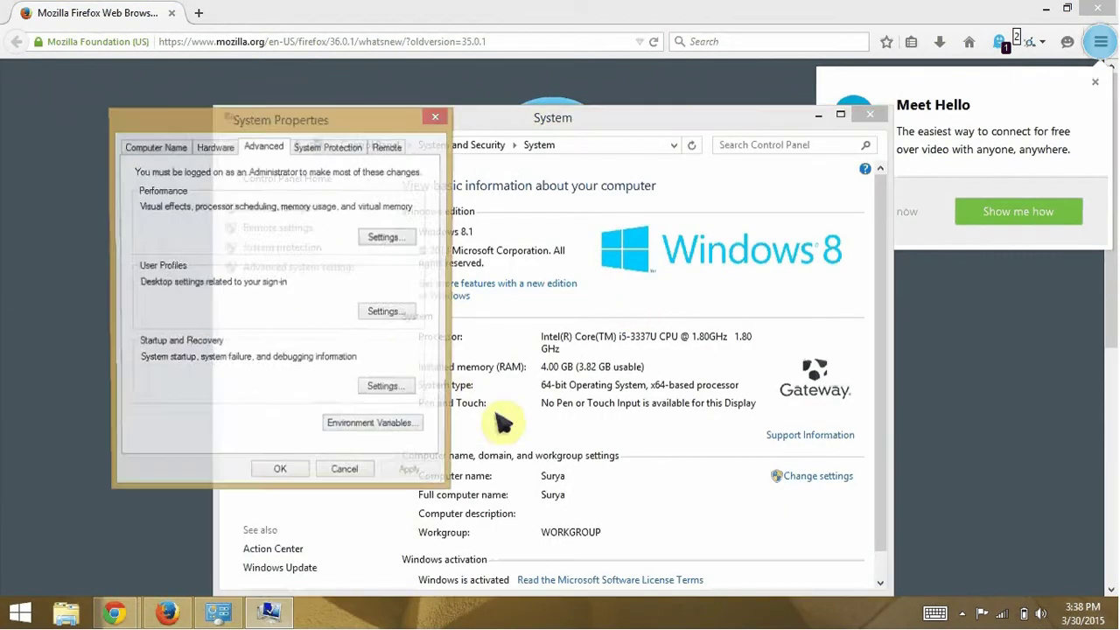
click(350, 424)
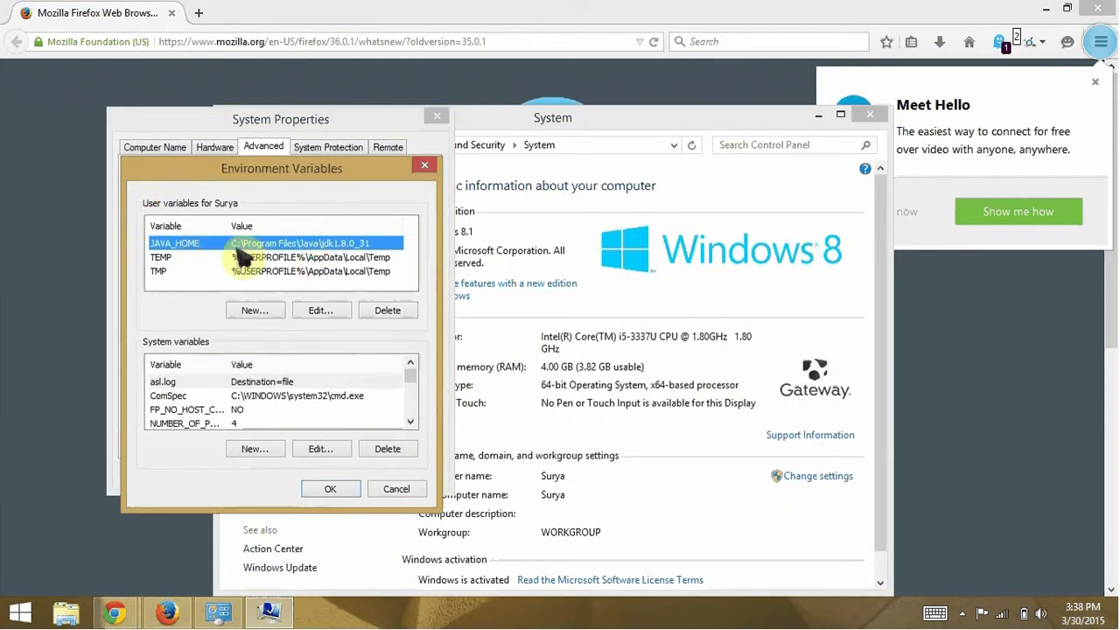
click(331, 489)
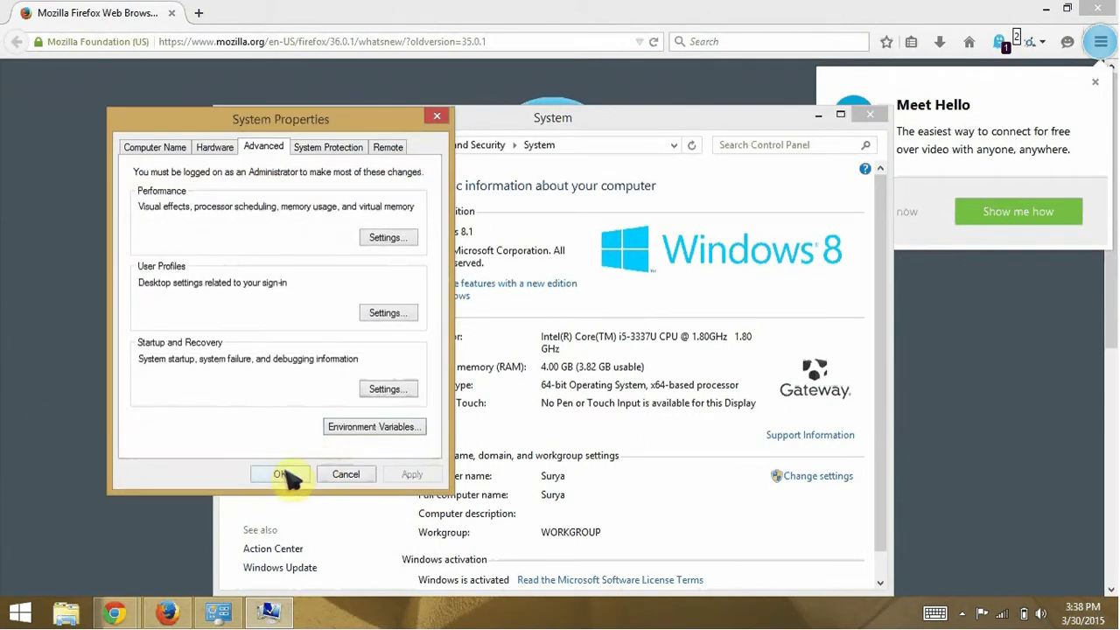
click(282, 474)
drag(578, 129, 573, 101)
click(873, 87)
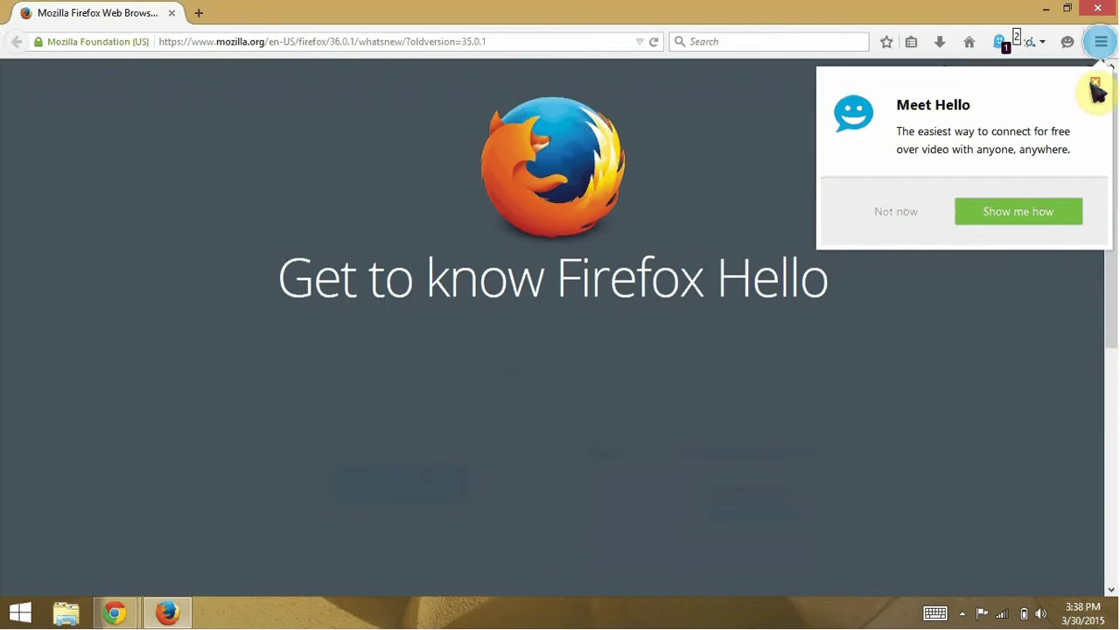
Step: Search the web for "android studio" in a new browser tab
click(197, 14)
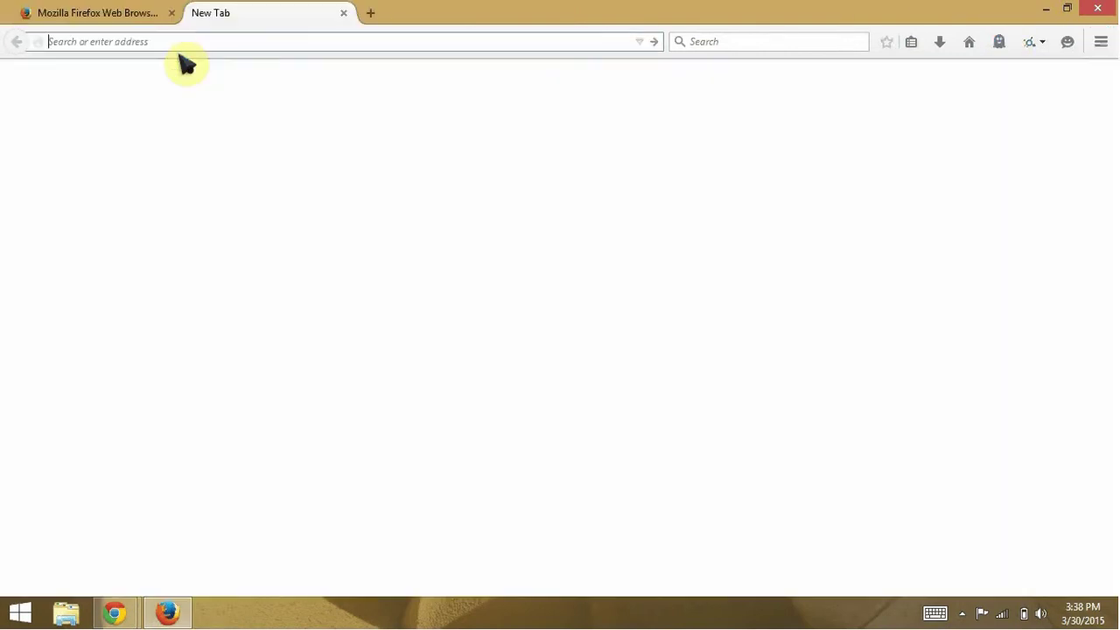
text(andro)
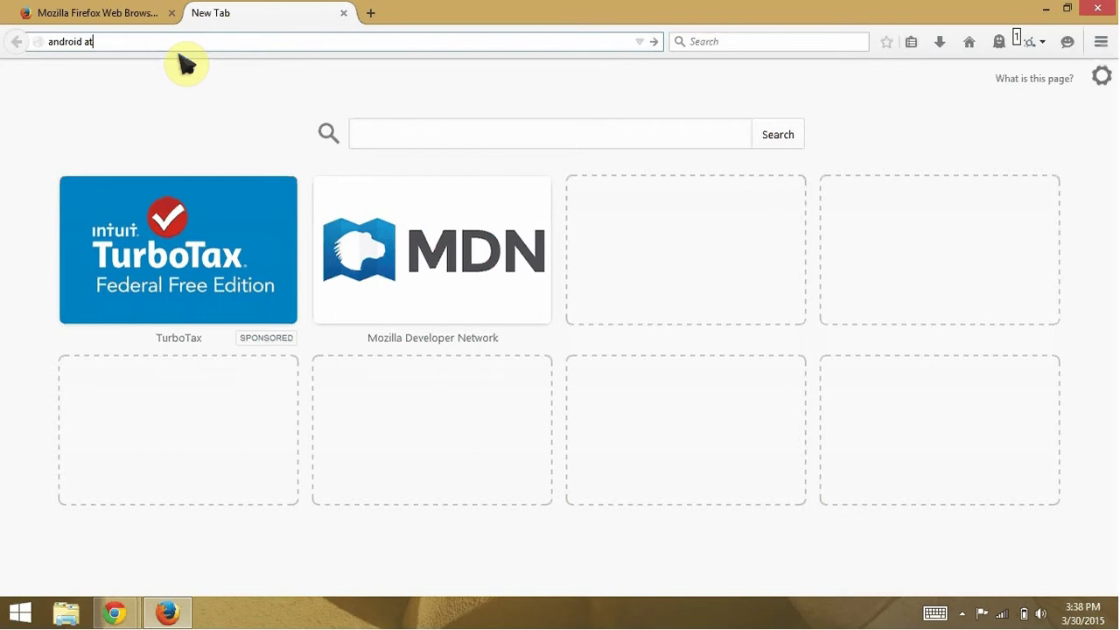
text(id studio)
key(Return)
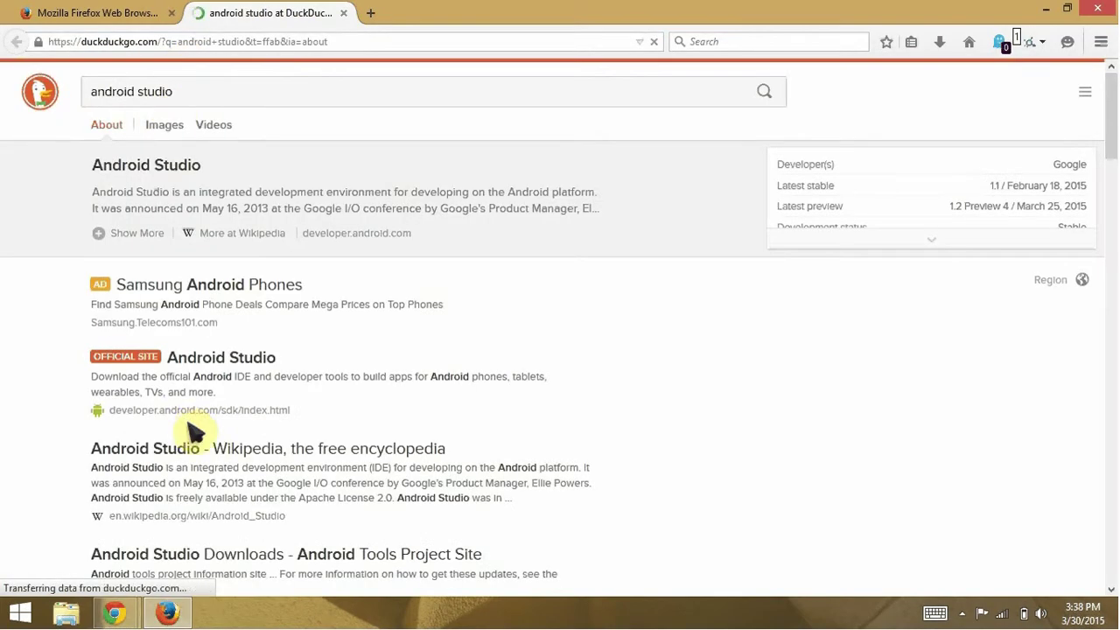
Step: View the official Android Studio download page for Windows and its terms and conditions, and close the browser tab
click(225, 360)
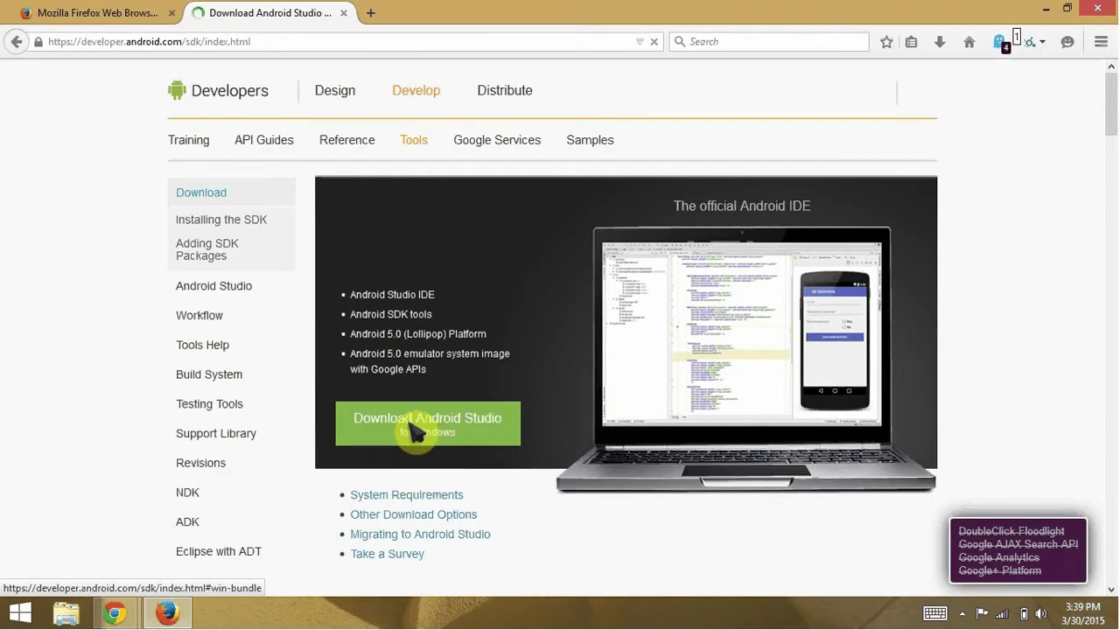
click(417, 426)
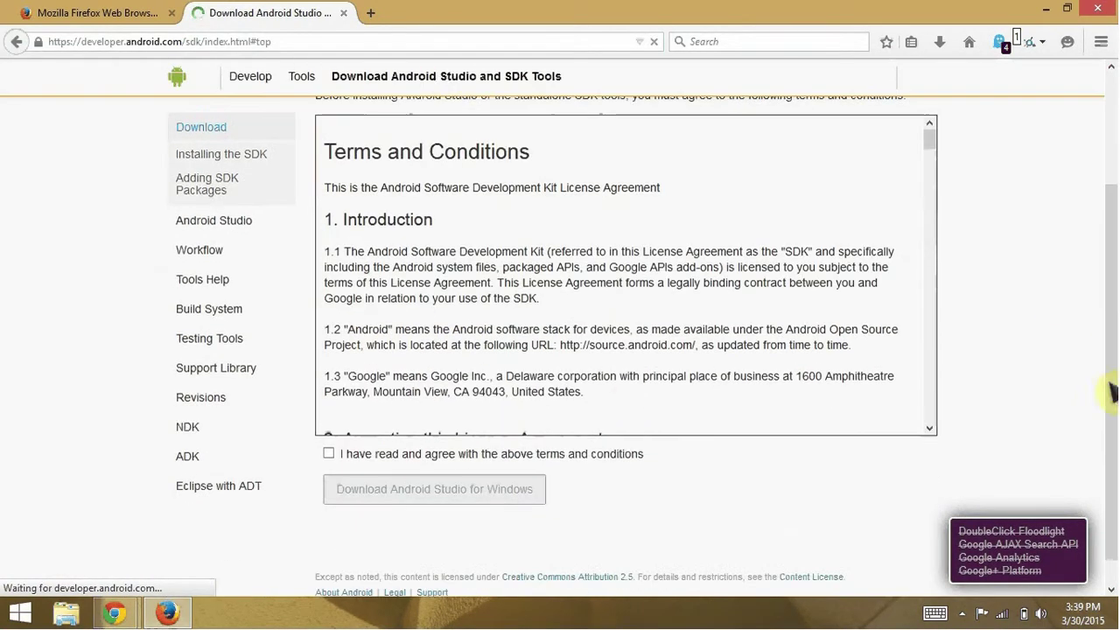
click(344, 13)
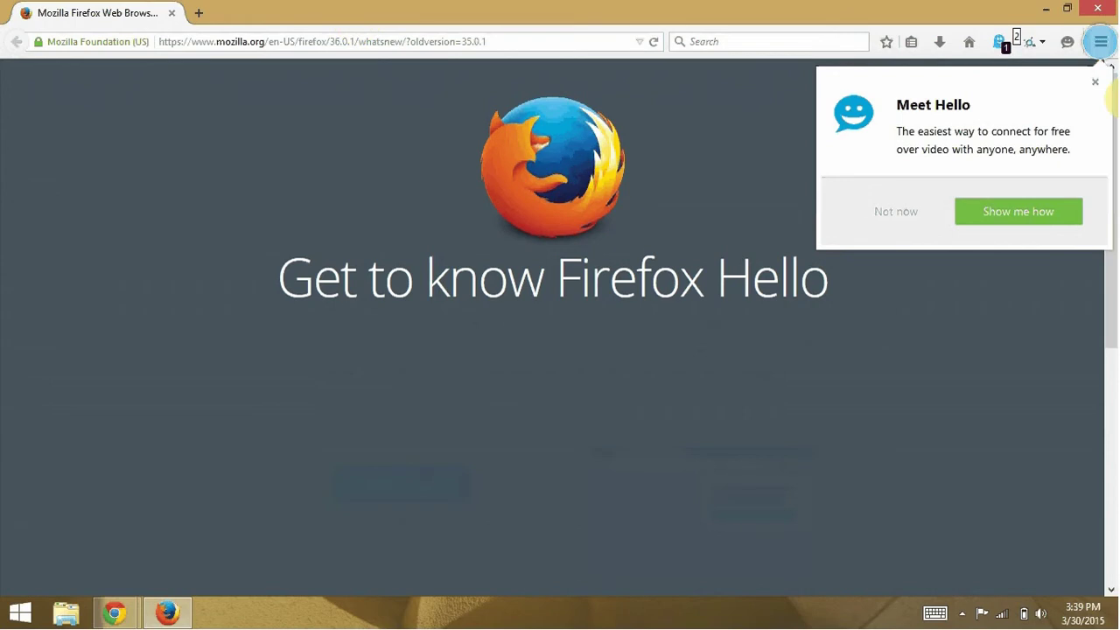
Step: Minimize the Firefox and Chrome windows and close the Recycle Bin window to clear the desktop
click(1048, 8)
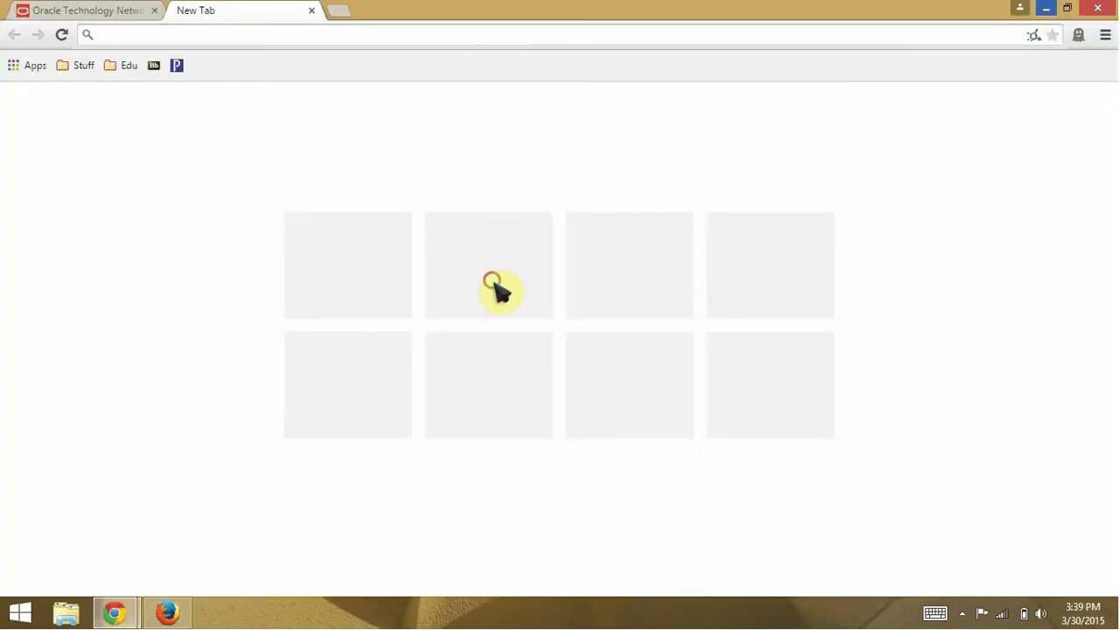
click(1046, 9)
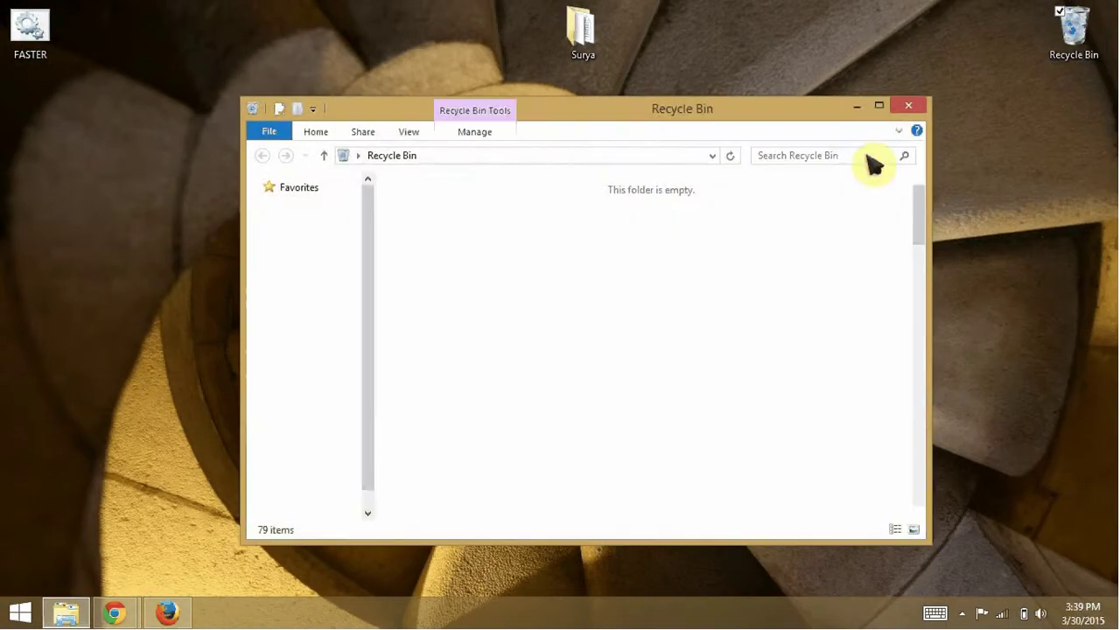
click(911, 107)
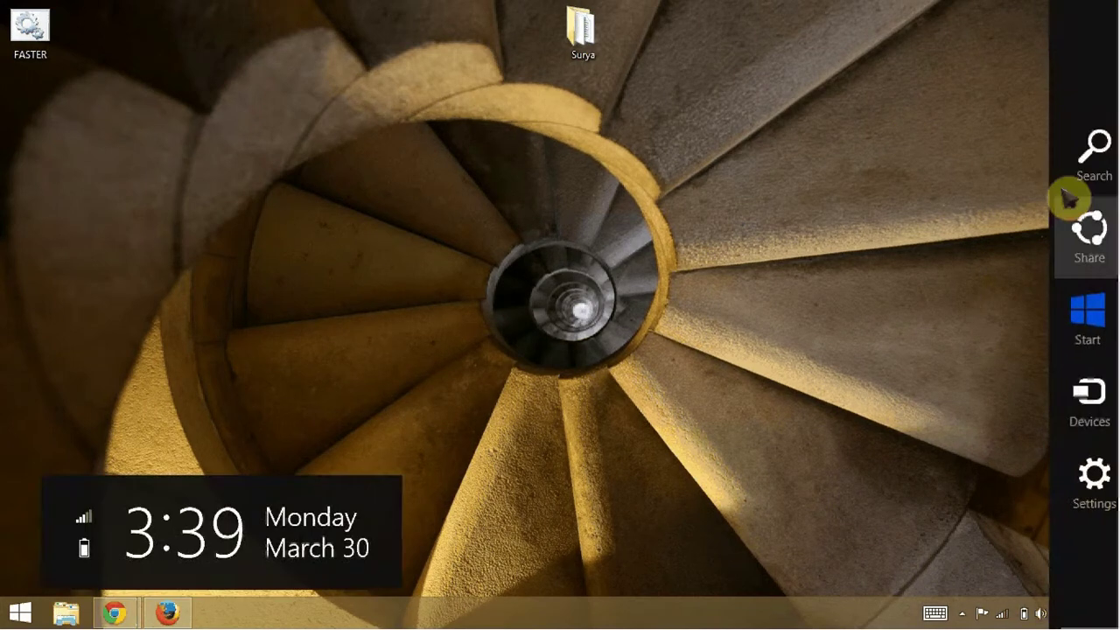
Step: Search Windows for "android studio" and launch Android Studio
click(1072, 183)
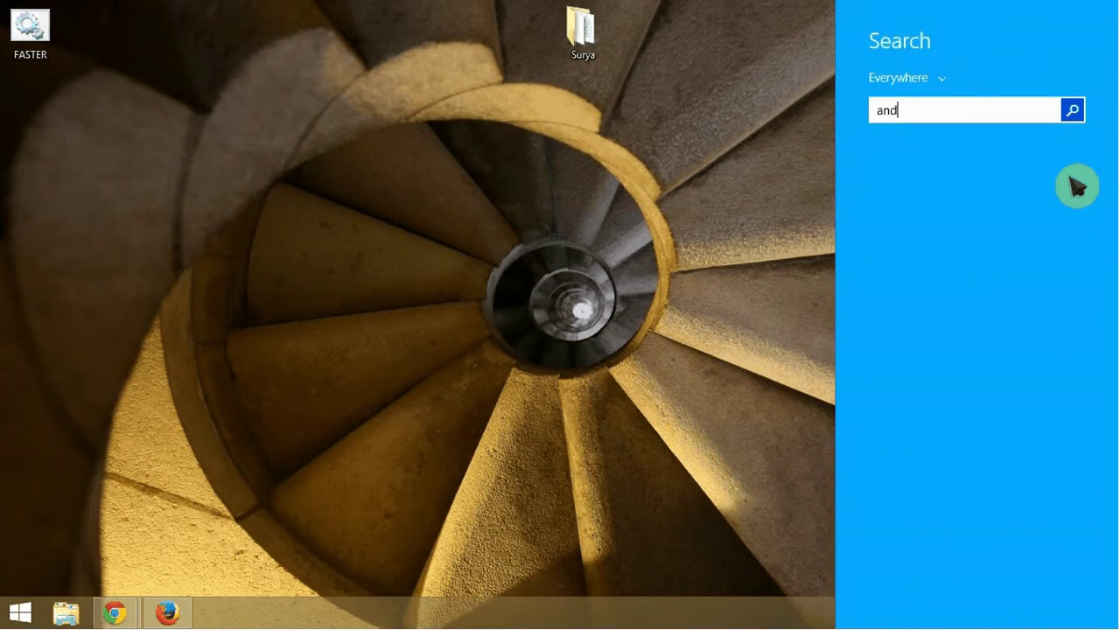
text(android studio)
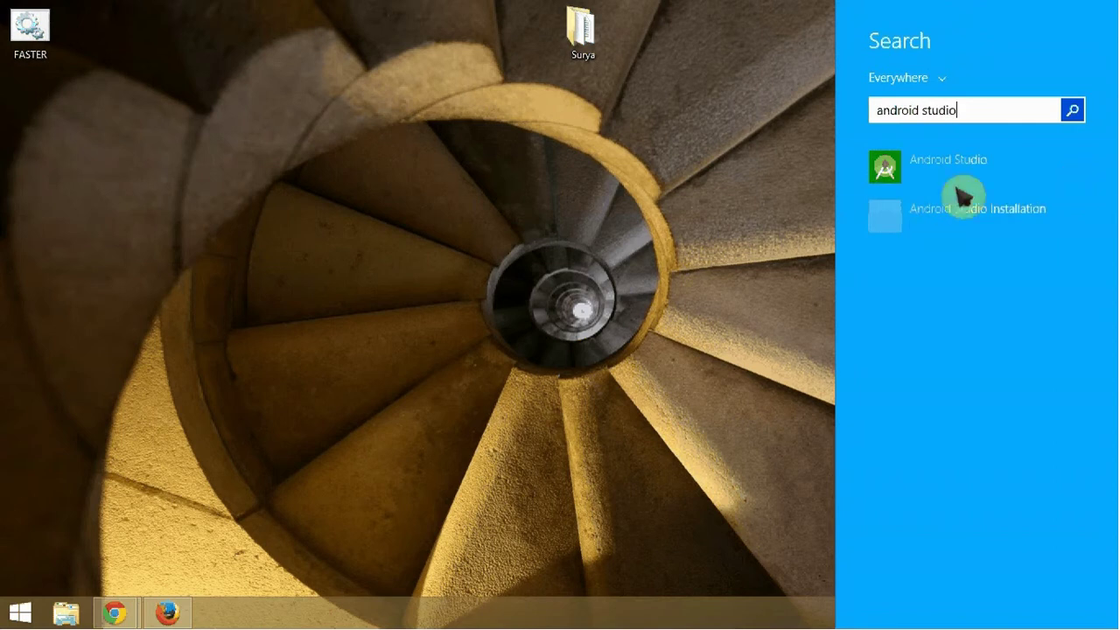
click(917, 179)
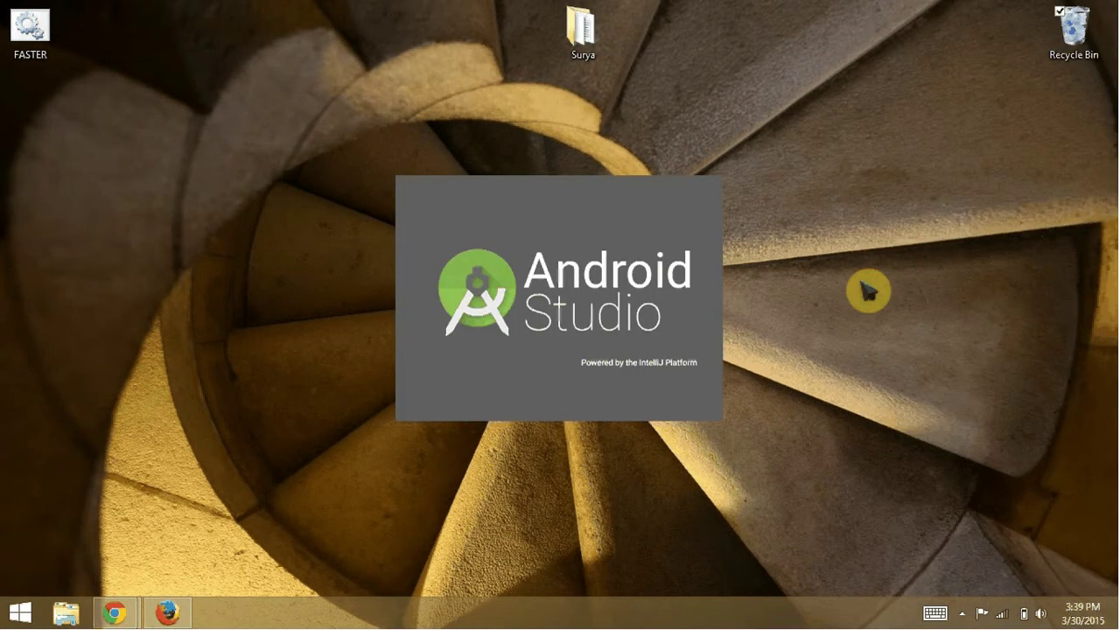
click(963, 613)
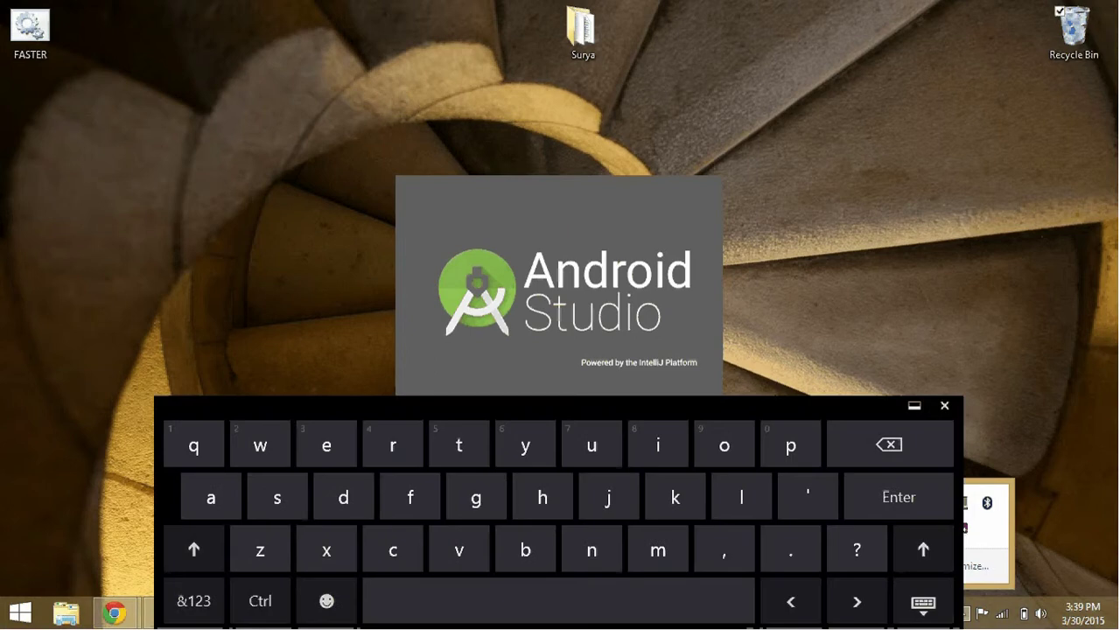
click(1092, 437)
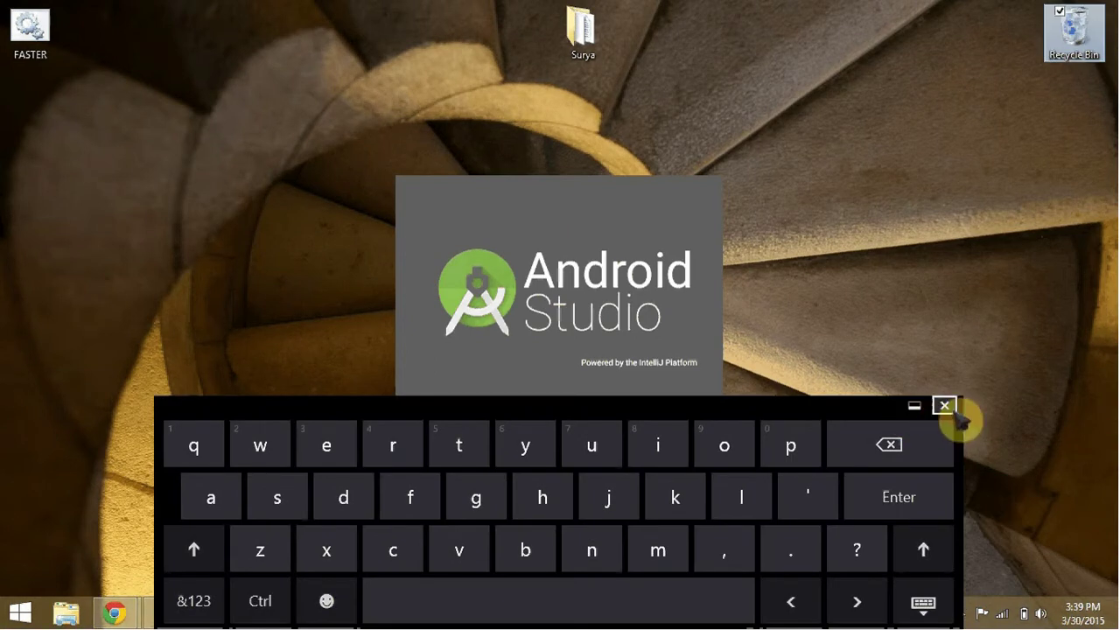
click(945, 406)
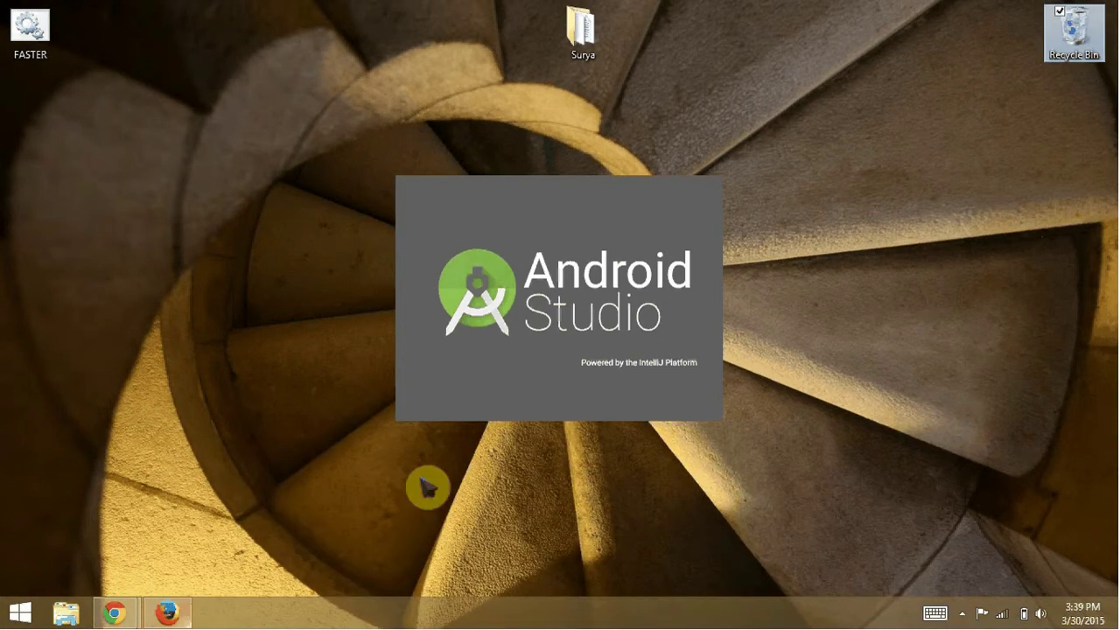
click(962, 612)
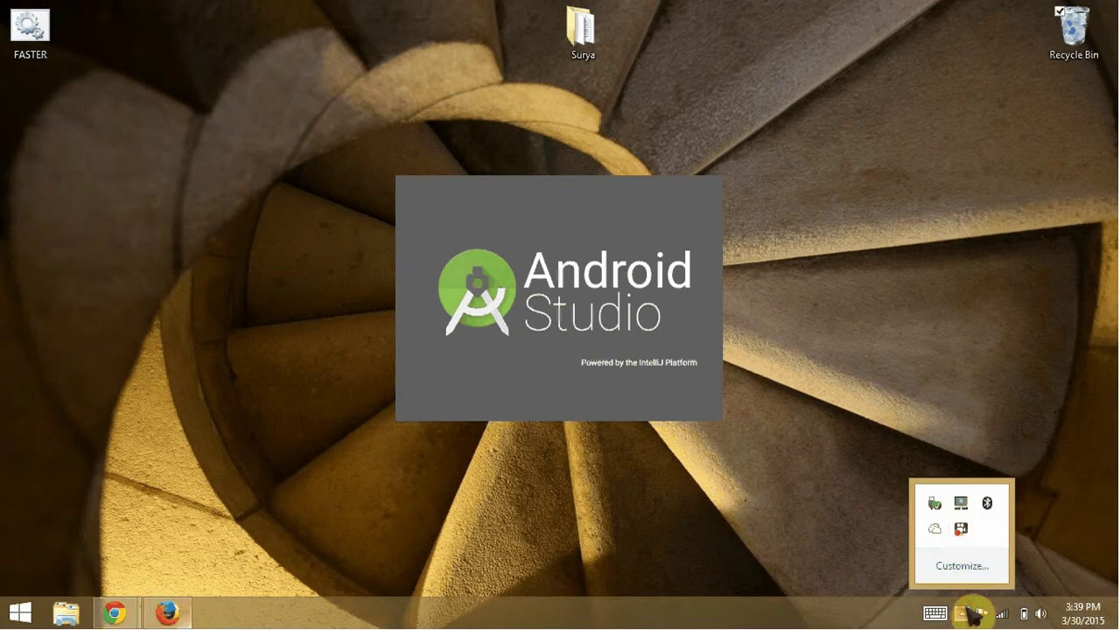
right_click(962, 530)
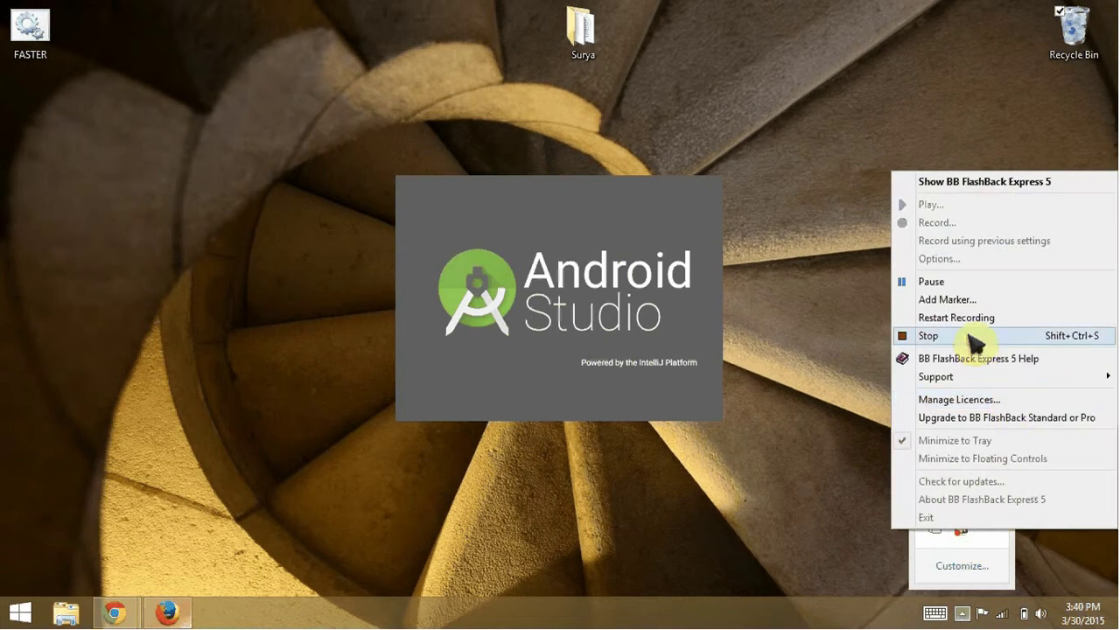
click(959, 282)
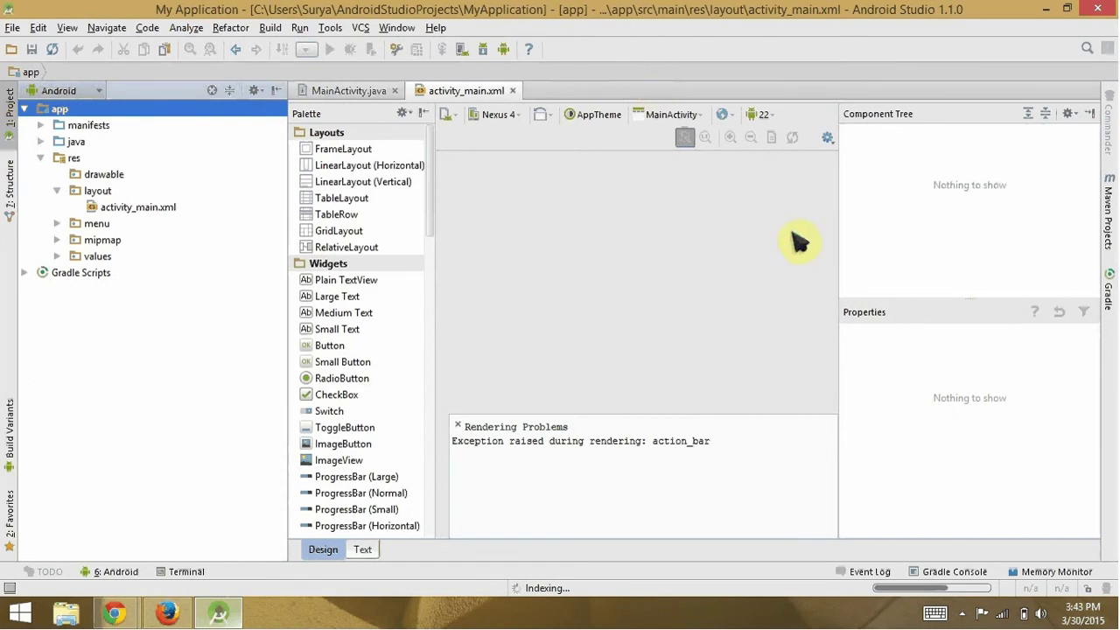
click(961, 613)
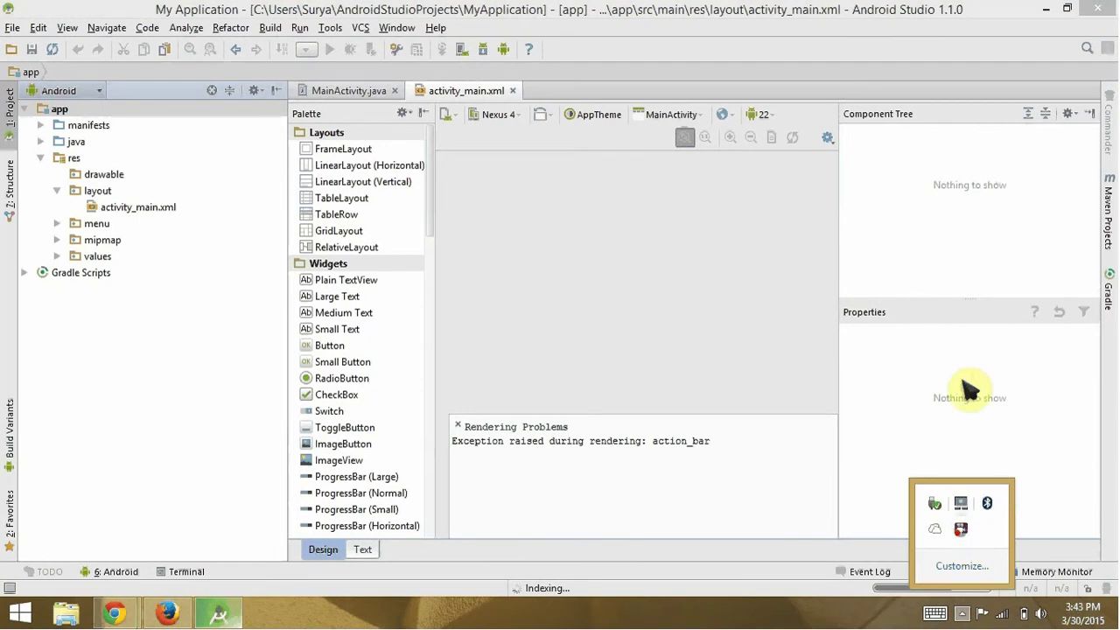
right_click(961, 529)
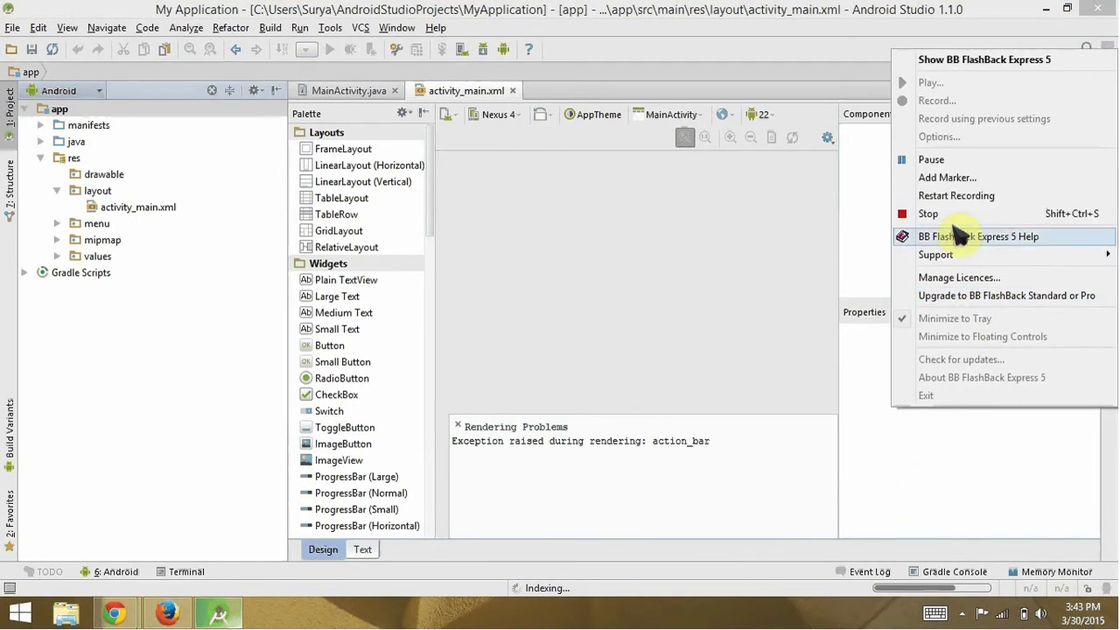
click(944, 163)
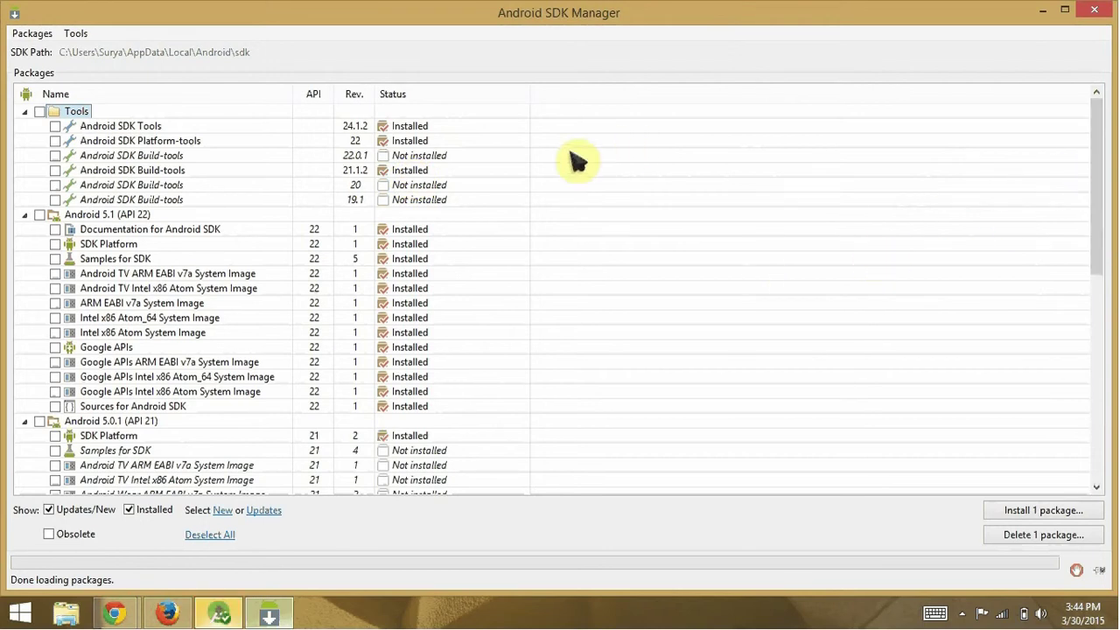
Step: Review the package list in the Android SDK Manager down to the Extras, including Android Support Repository and Google Play APK Expansion Library
drag(1094, 197, 1004, 523)
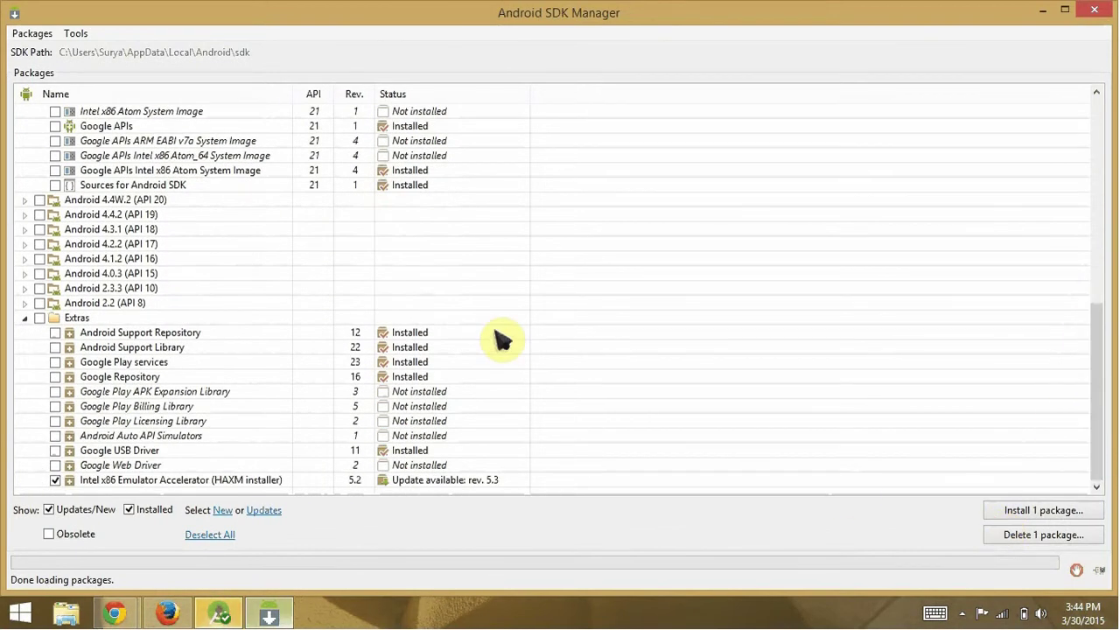
click(188, 393)
click(184, 337)
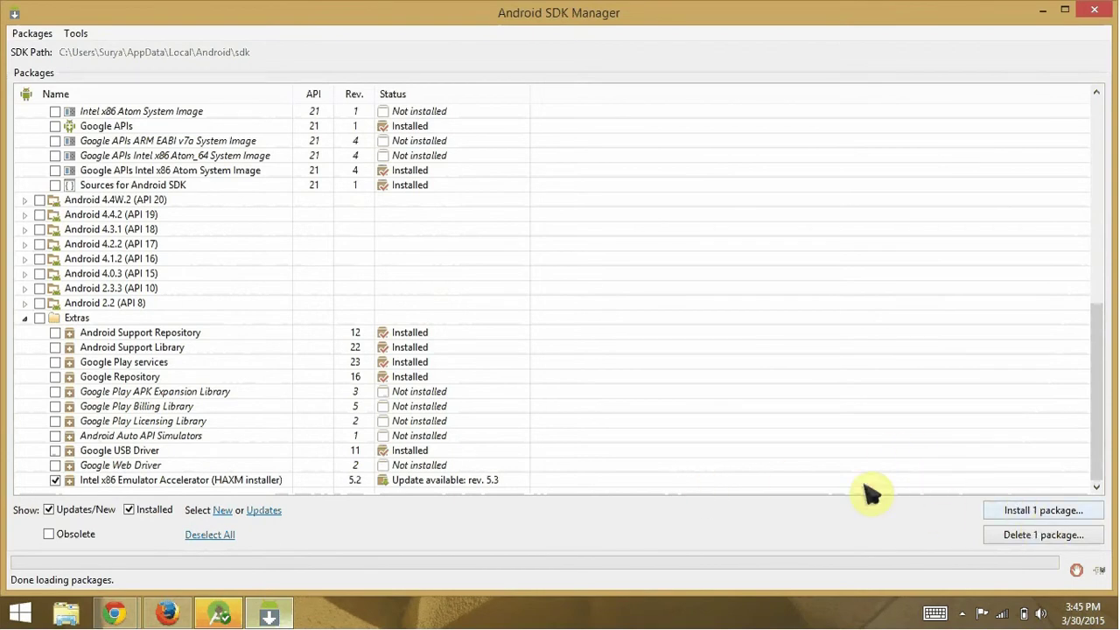
Step: Look at the contents of the Windows (C:) drive in a file window, and close it and the Android SDK Manager
click(79, 615)
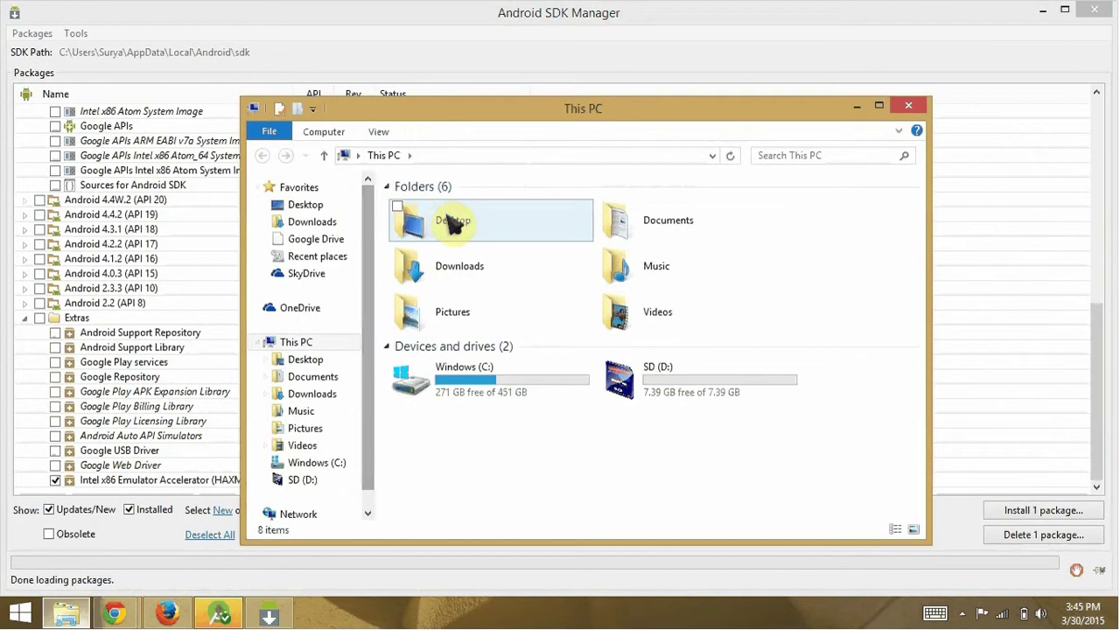
double_click(464, 358)
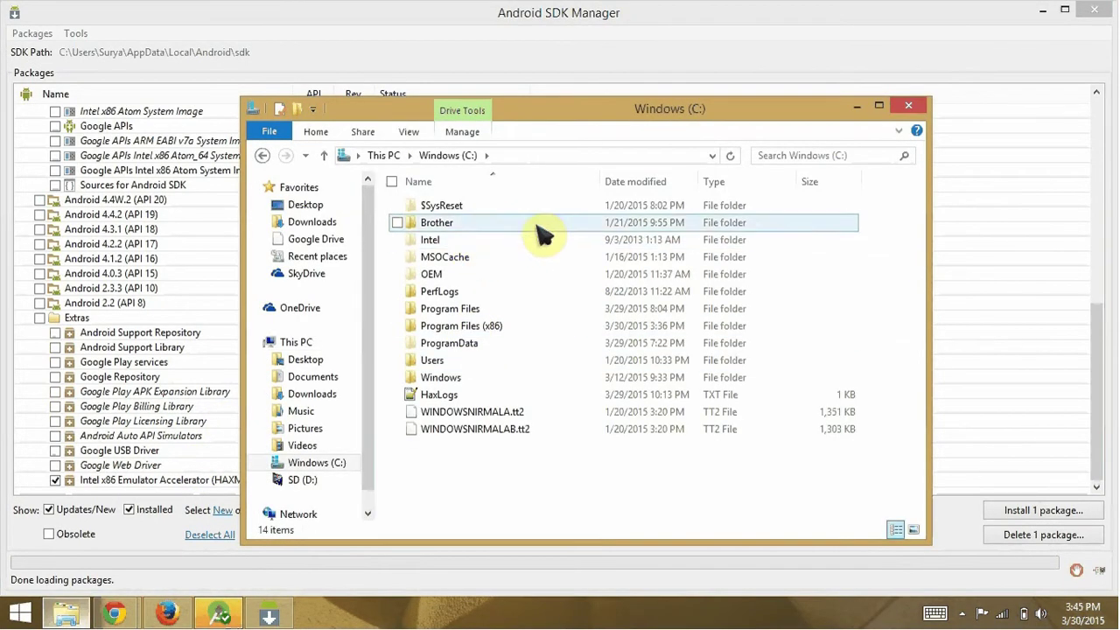
click(908, 106)
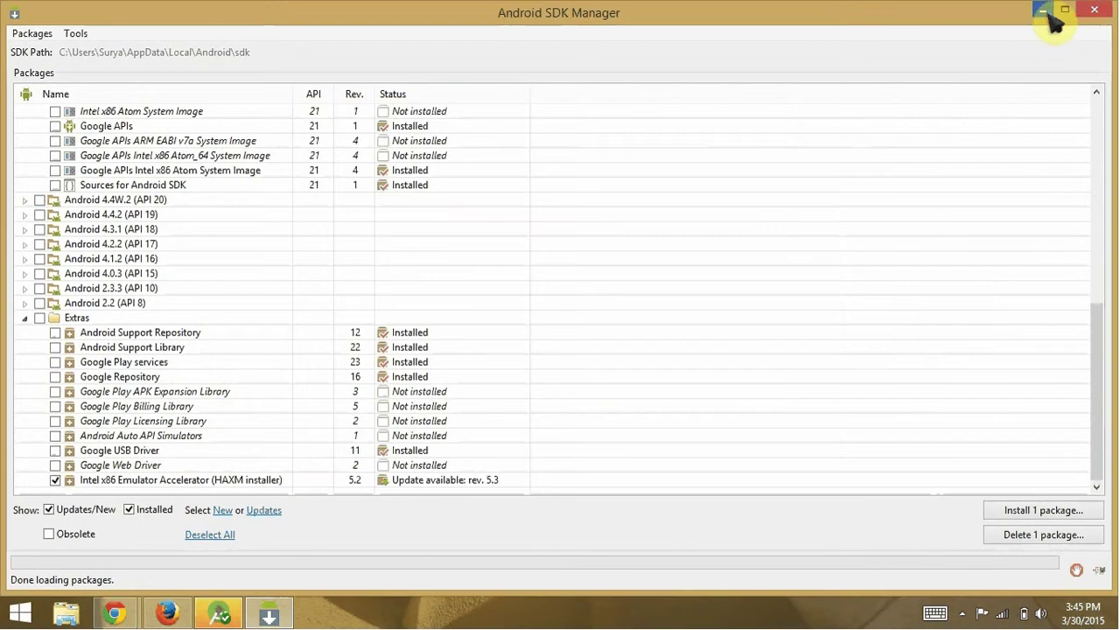
click(1093, 10)
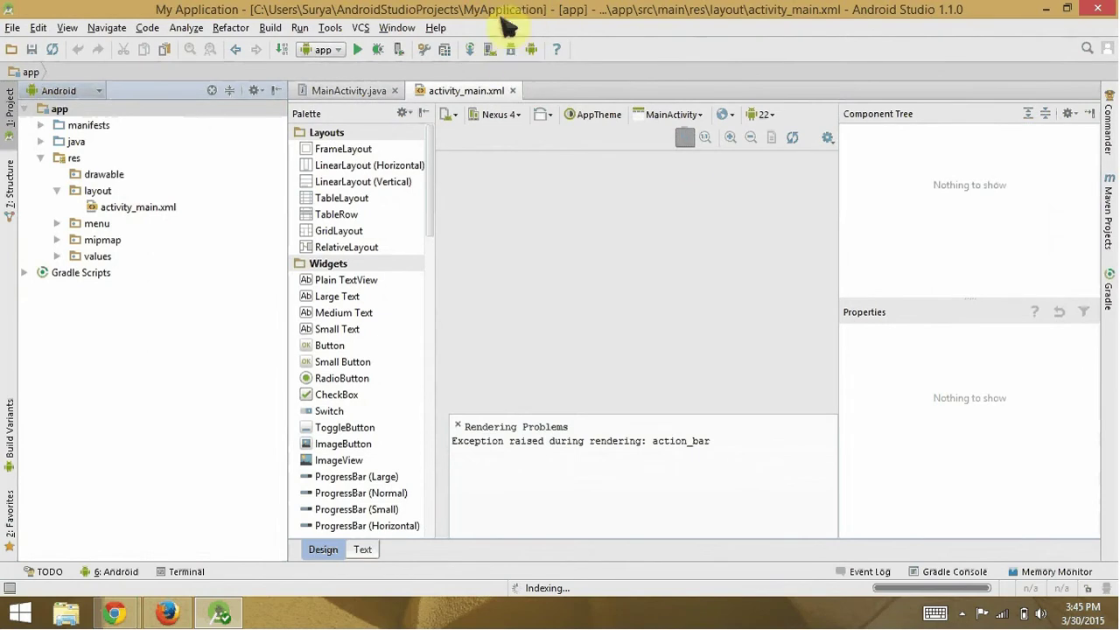
click(962, 612)
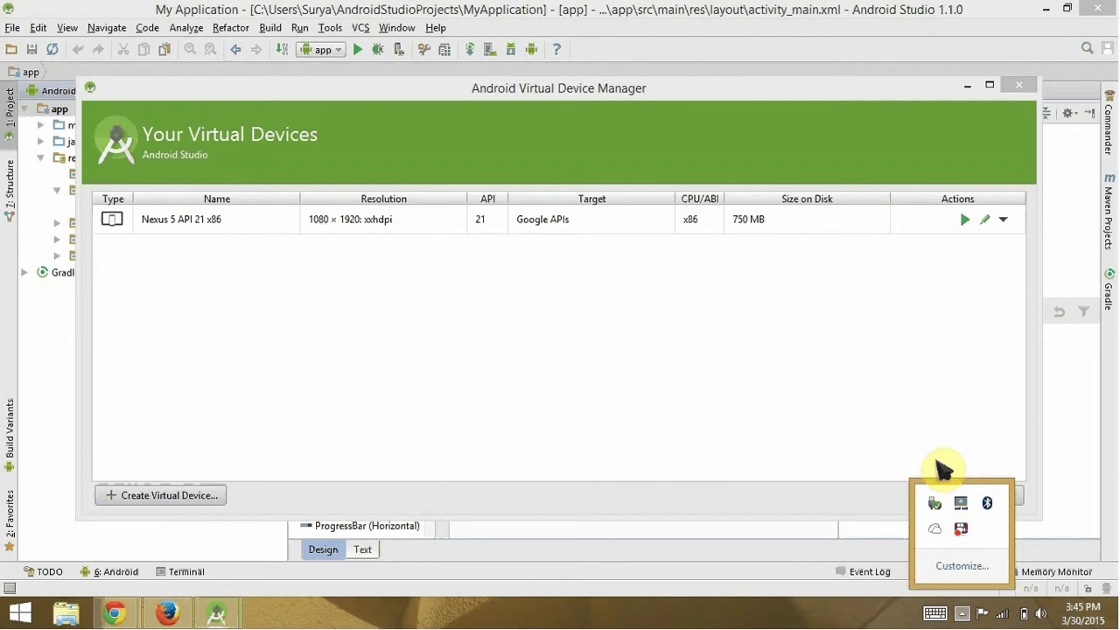
right_click(961, 529)
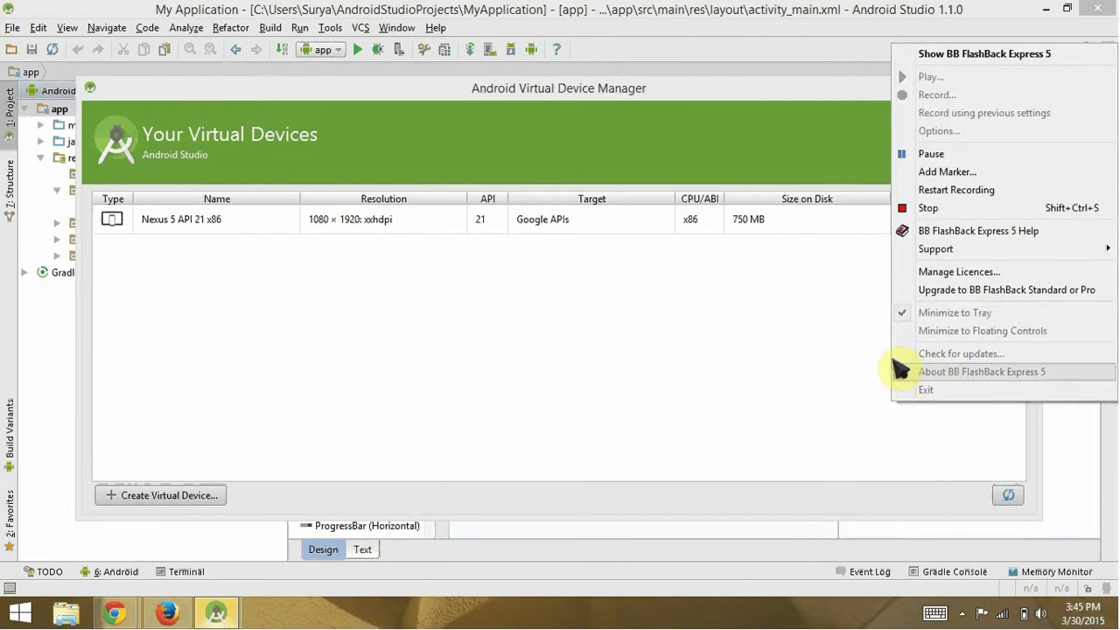
click(975, 225)
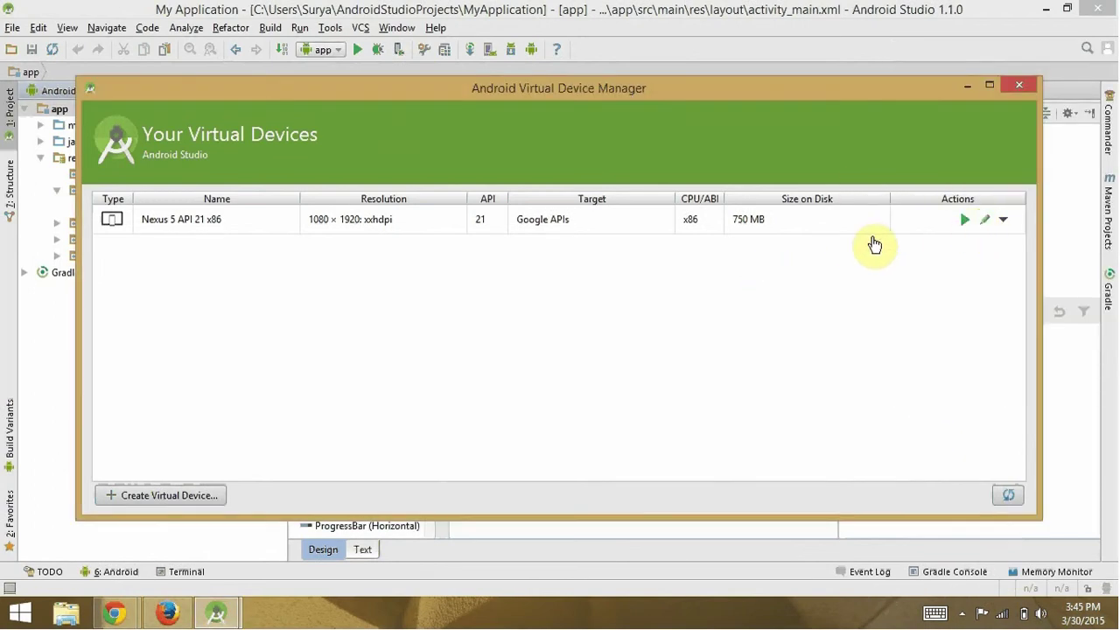
Step: Open the Nexus 5 API 21 x86 virtual device for editing and show its advanced memory and storage settings
click(984, 222)
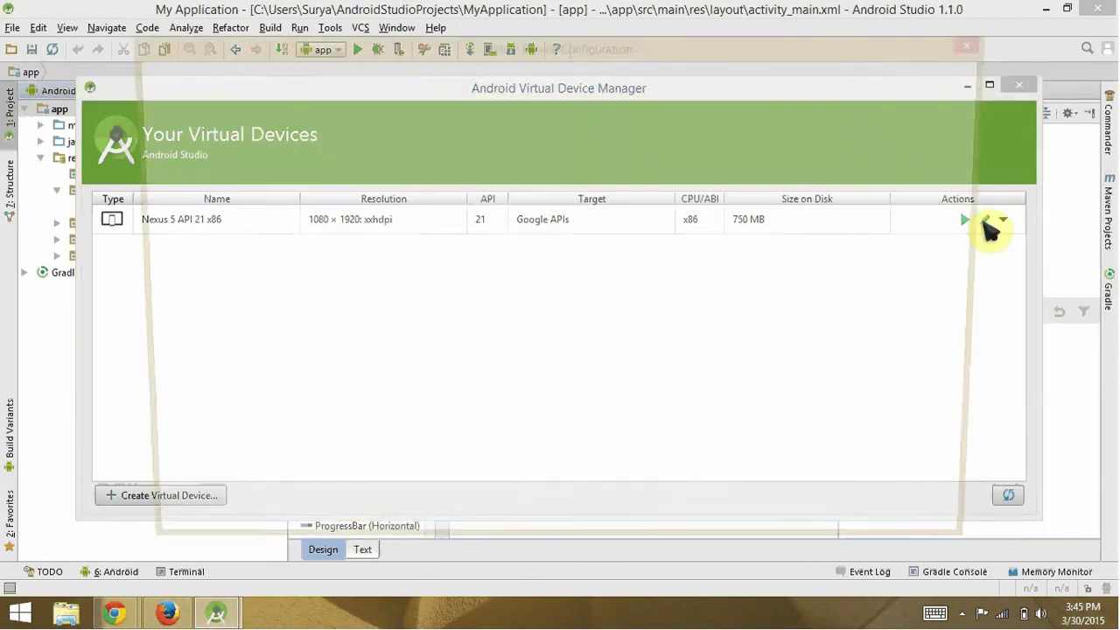
click(184, 490)
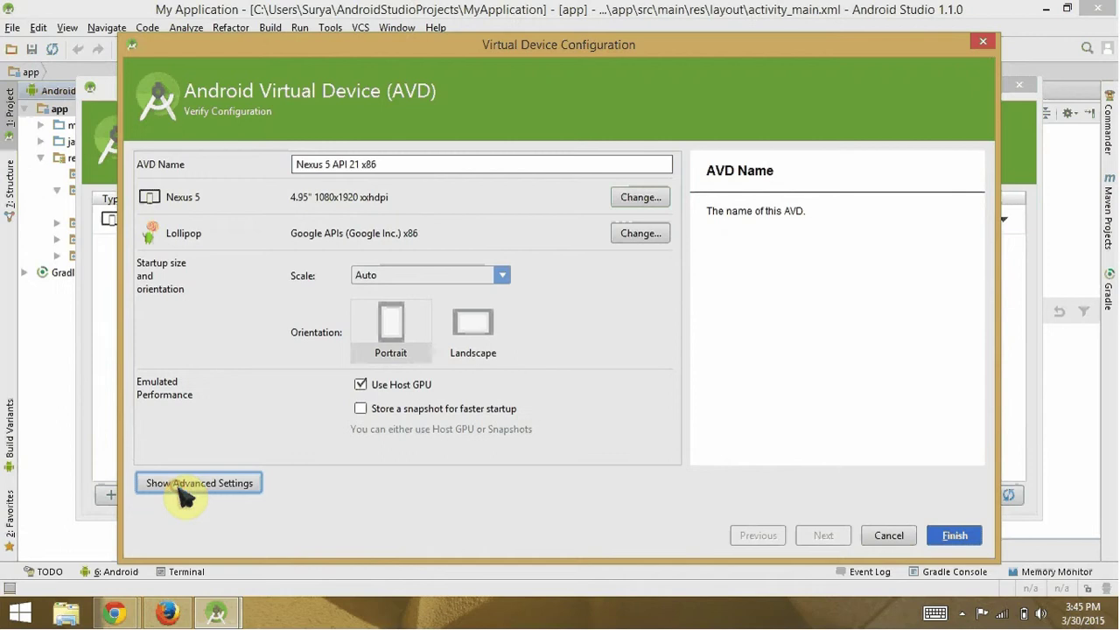
drag(674, 241, 670, 395)
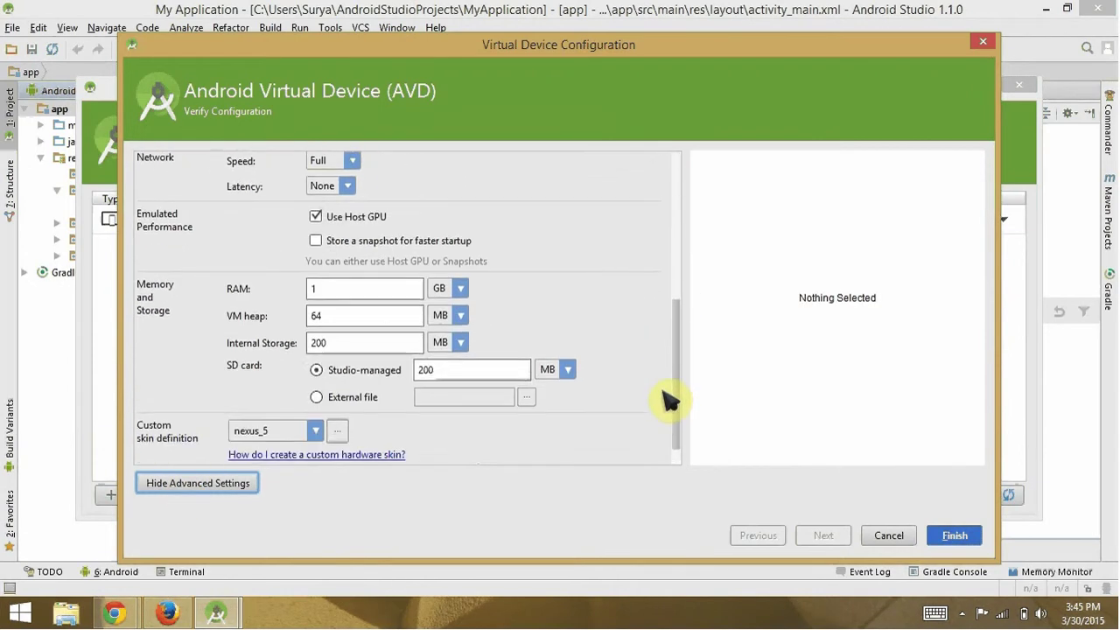
Step: Change the virtual device's RAM unit to MB and set its RAM to 512 MB
click(311, 286)
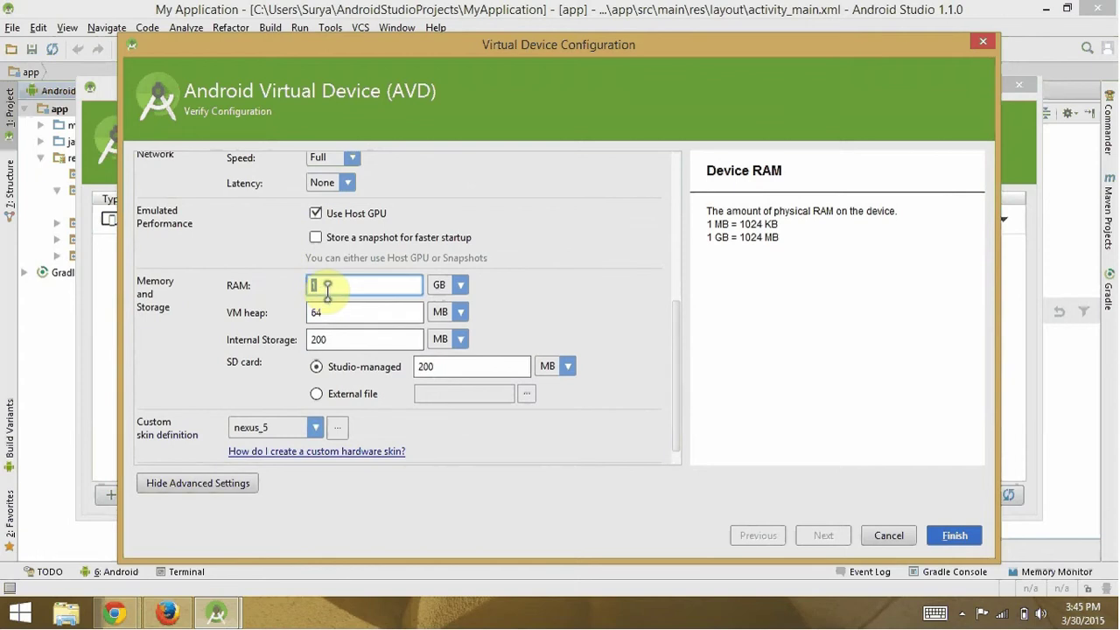
click(446, 285)
click(448, 335)
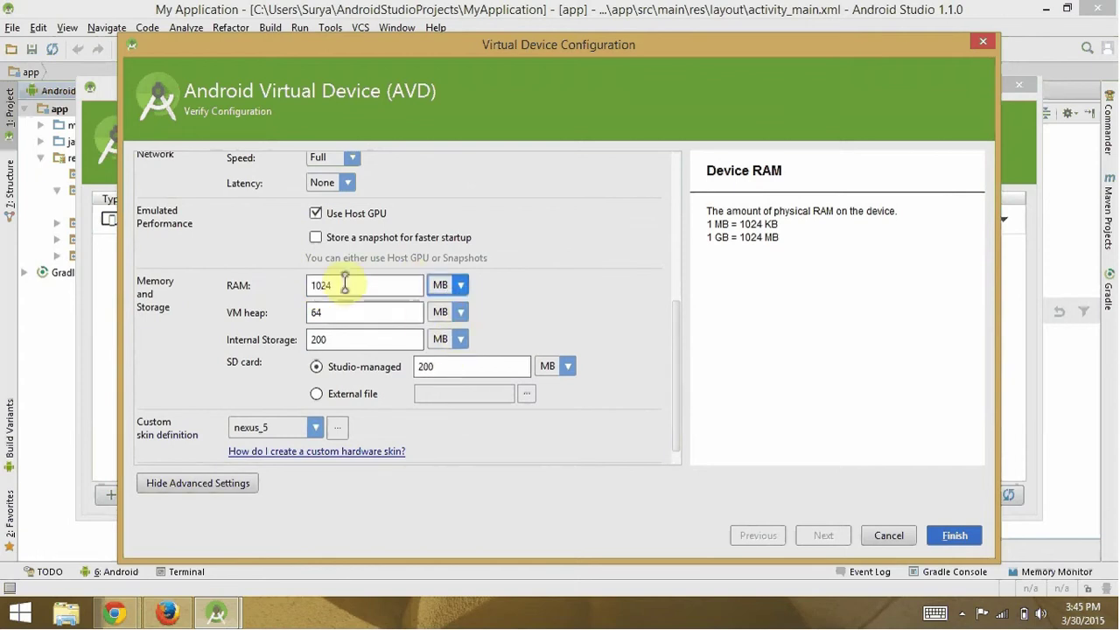
drag(346, 282, 268, 284)
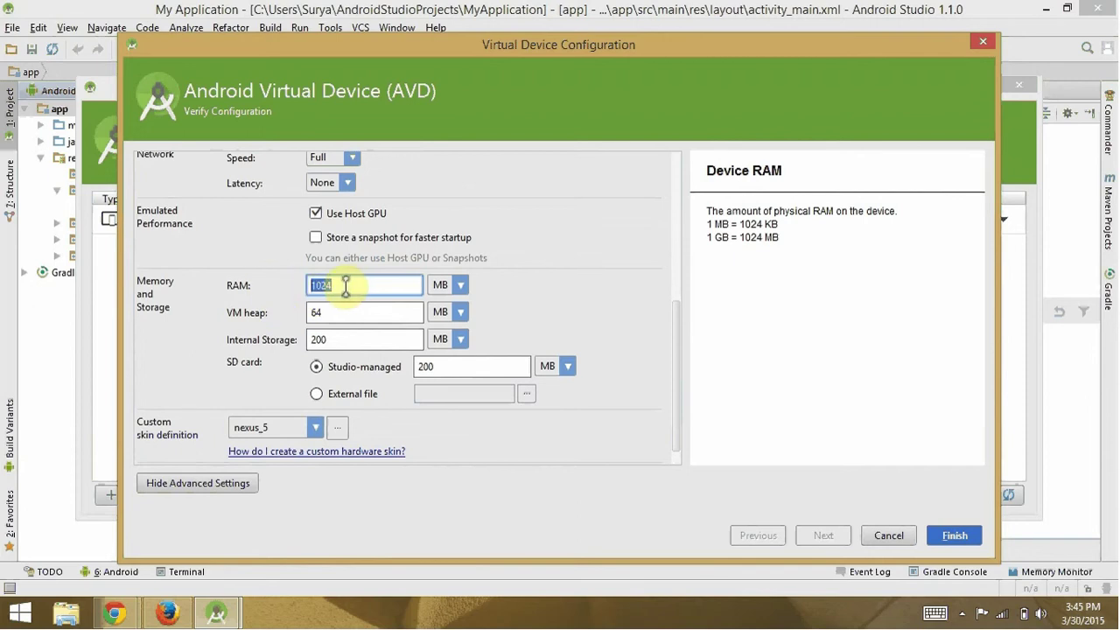
text(524)
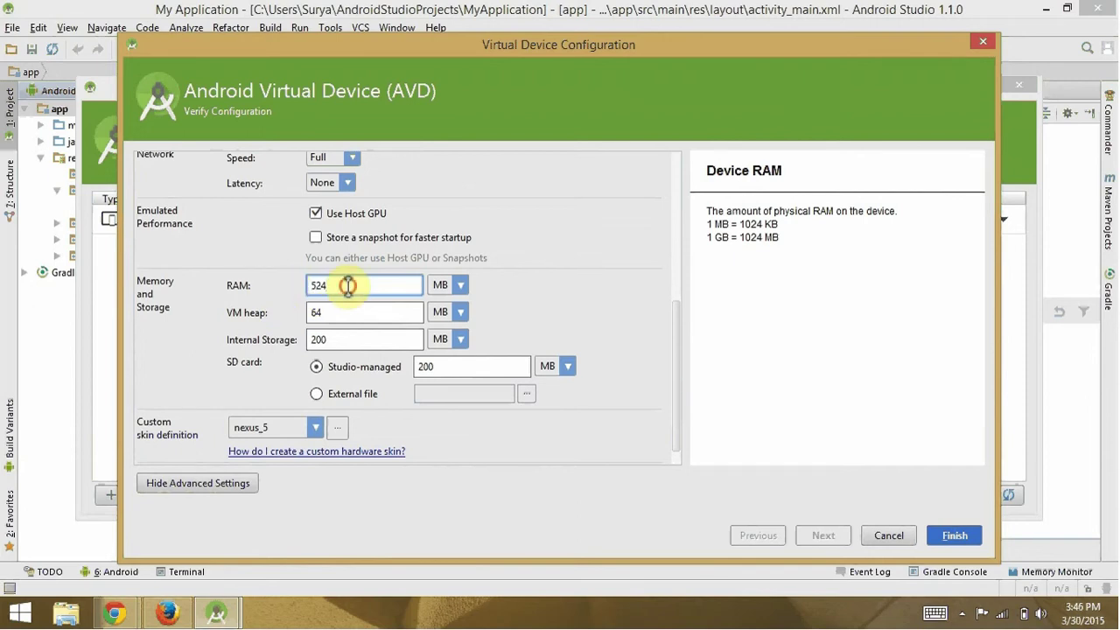
drag(348, 285, 261, 285)
text(512)
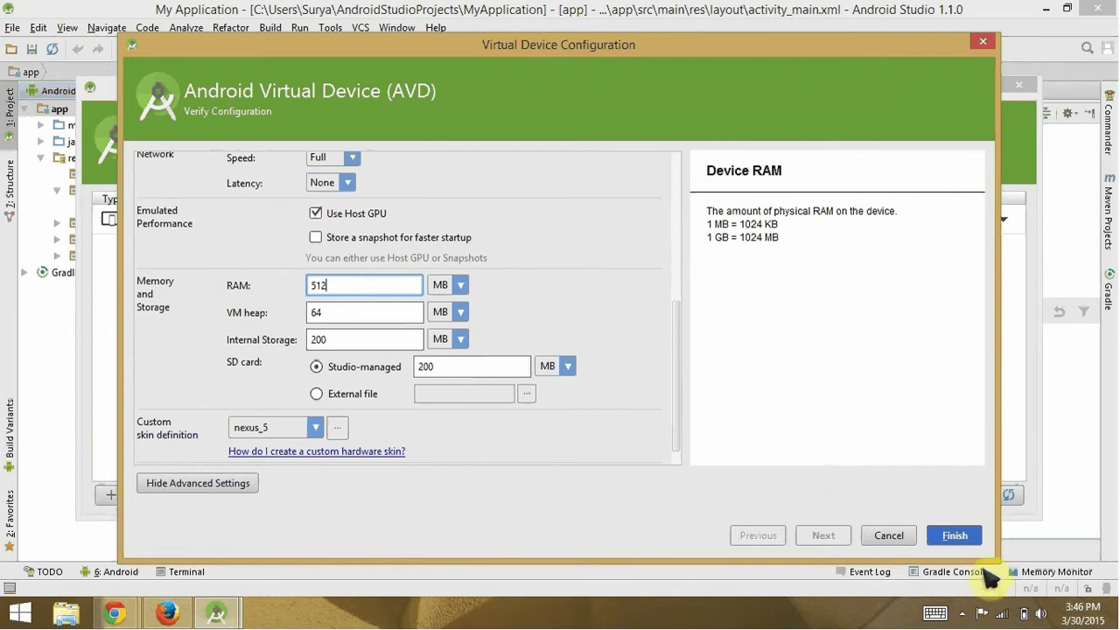
Step: Save the Nexus 5 virtual device configuration with 512 MB of RAM and close the Android Virtual Device Manager
click(949, 535)
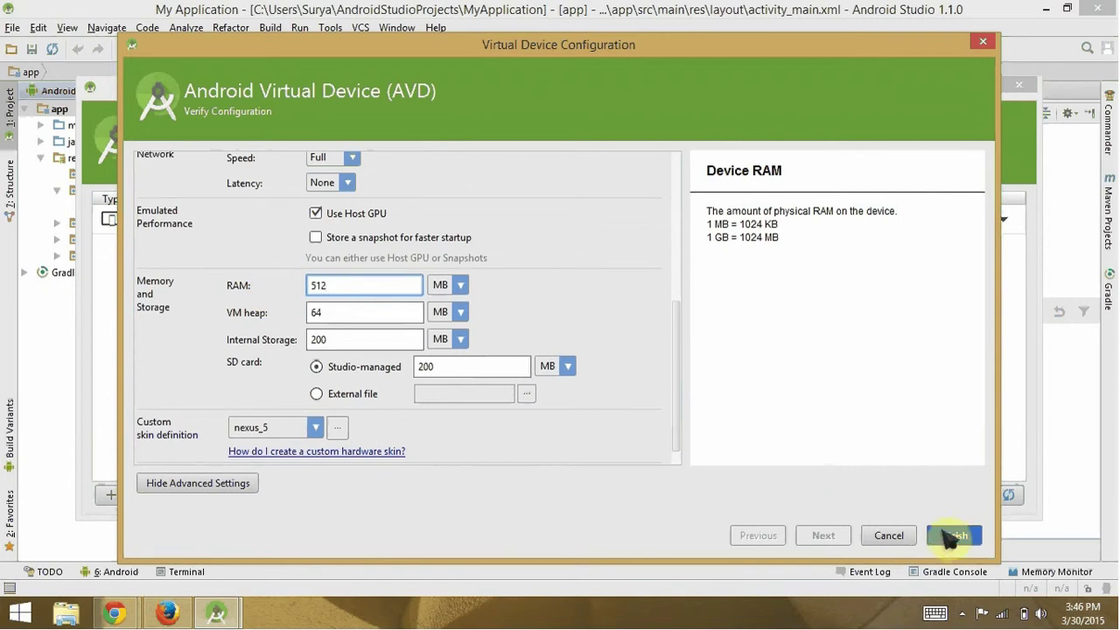
click(954, 536)
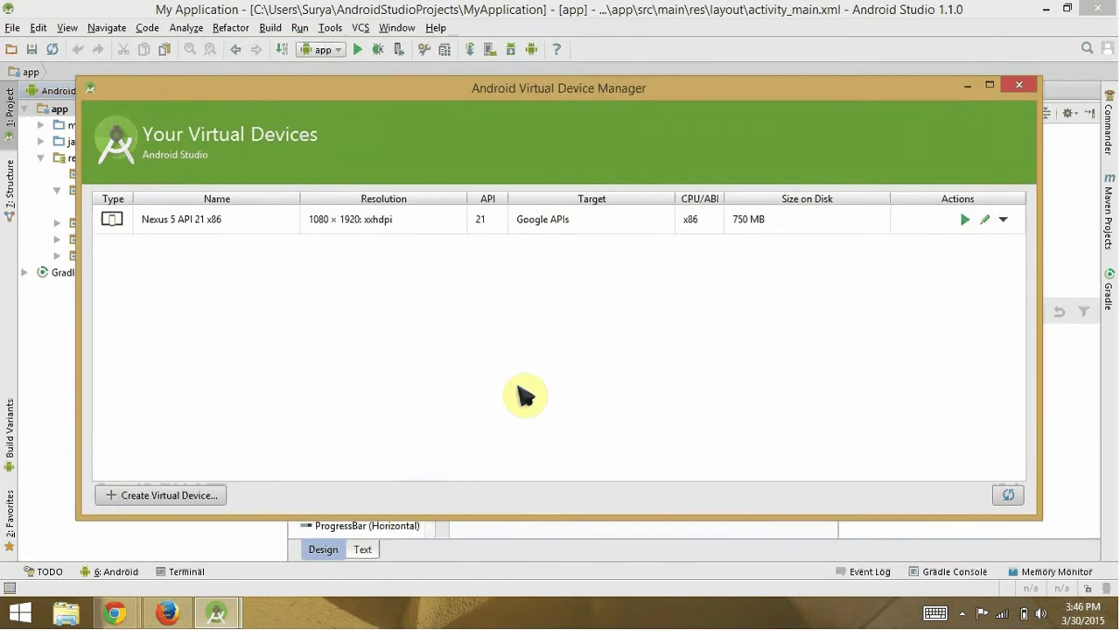
click(1019, 85)
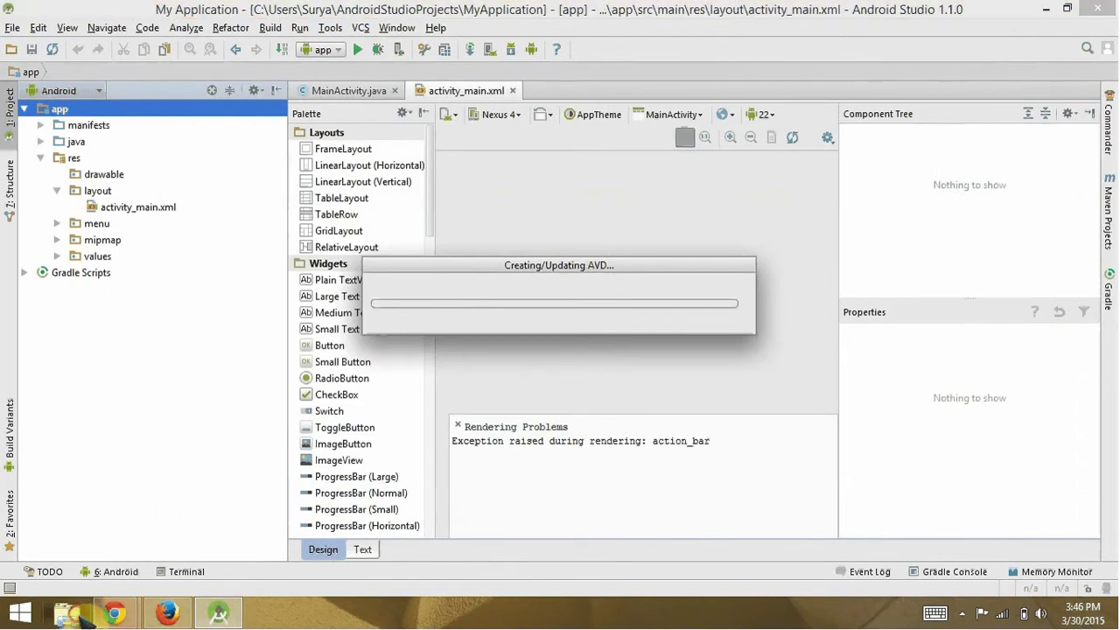
Step: Open a file window and go to the Windows (C:) drive
key(super+e)
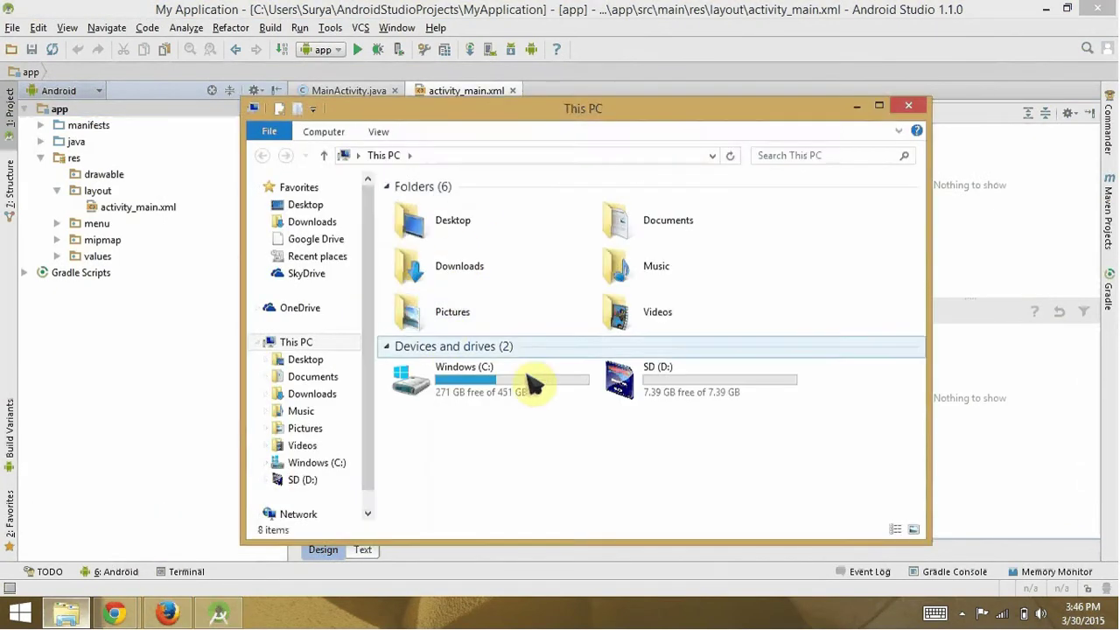
click(503, 376)
double_click(503, 376)
Step: Look inside the Program Files\Android folder and return to the root of the C: drive
click(470, 310)
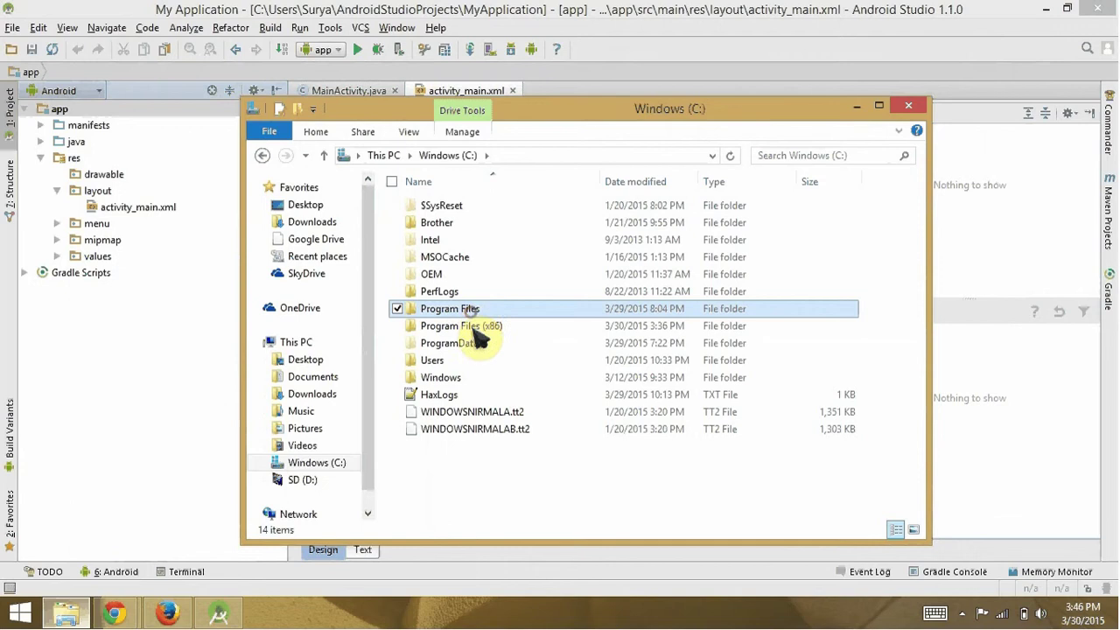
double_click(462, 306)
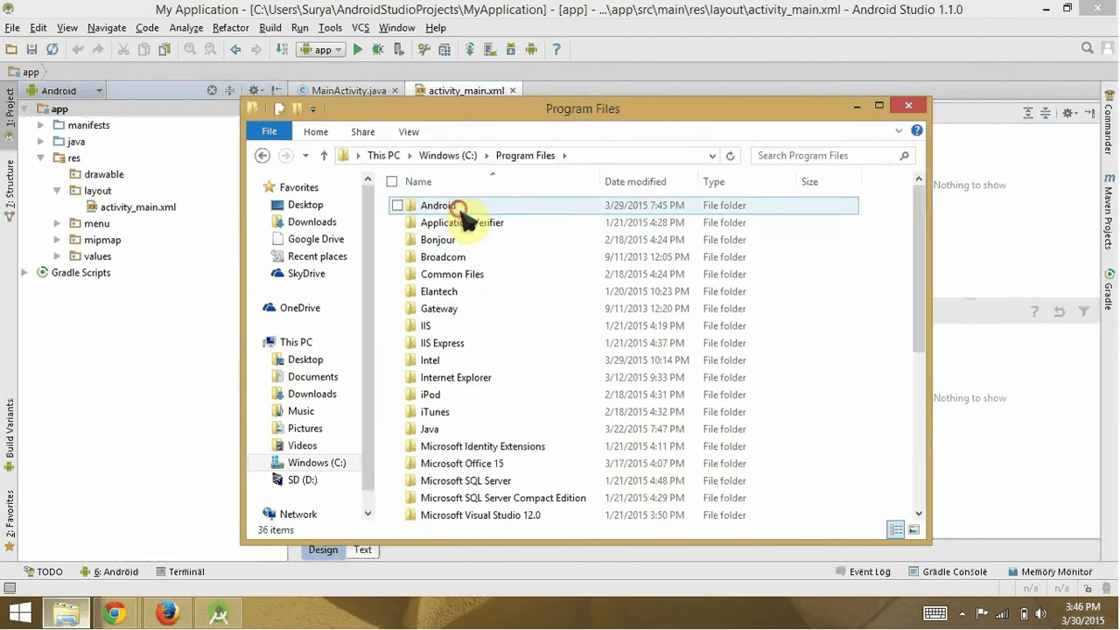
click(460, 209)
double_click(461, 210)
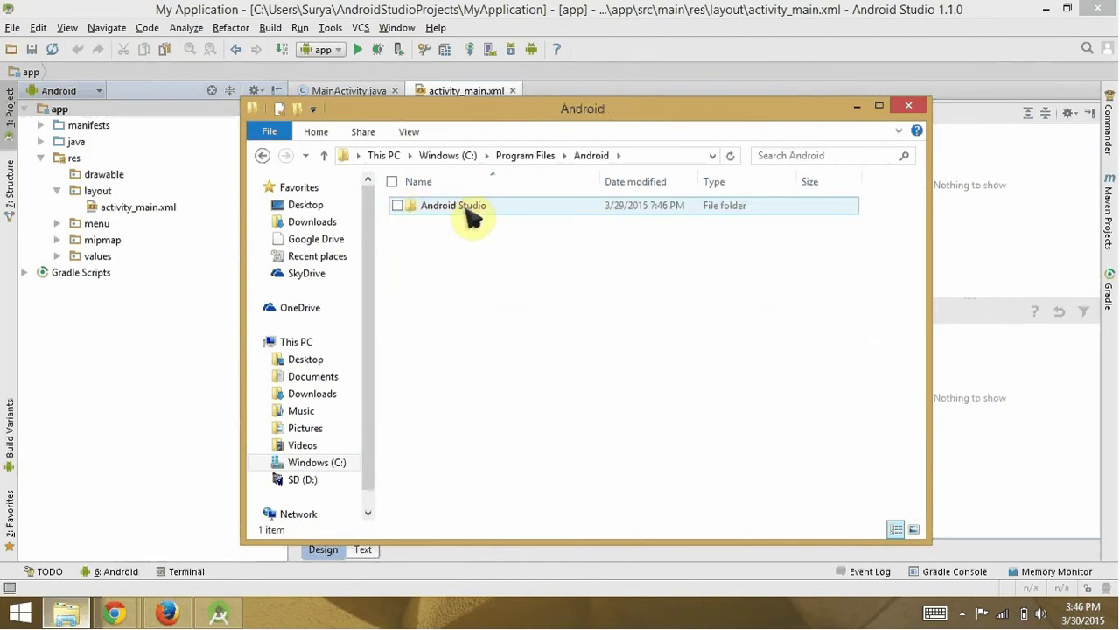
click(325, 157)
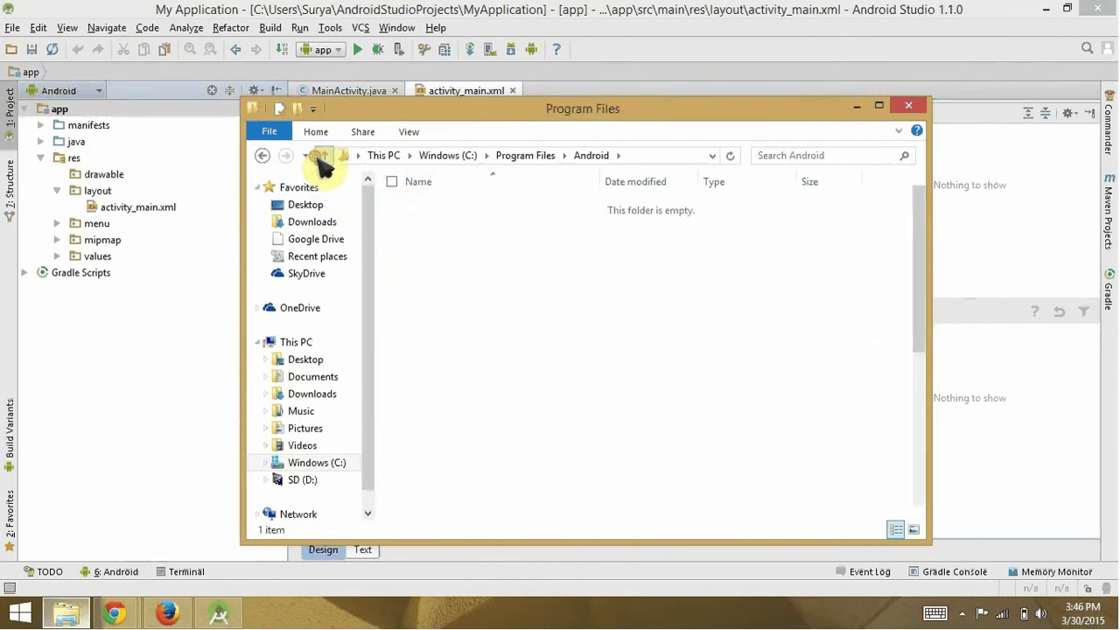
click(325, 156)
Step: Go from the C: drive to the sdk folder under the user's profile, in AppData\Local\Android
double_click(432, 361)
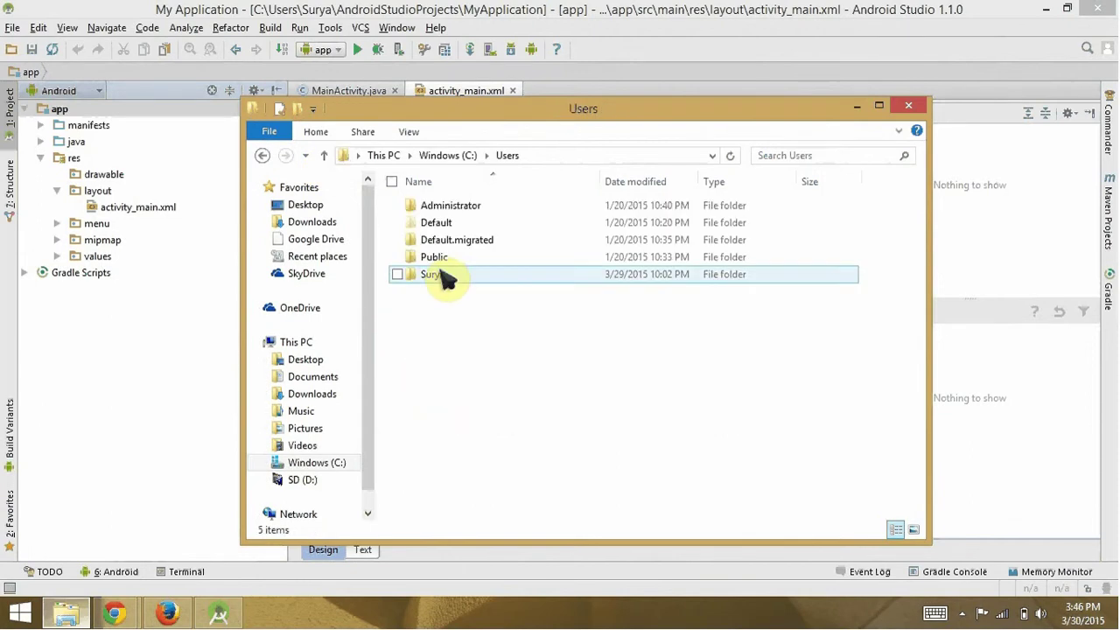
double_click(450, 275)
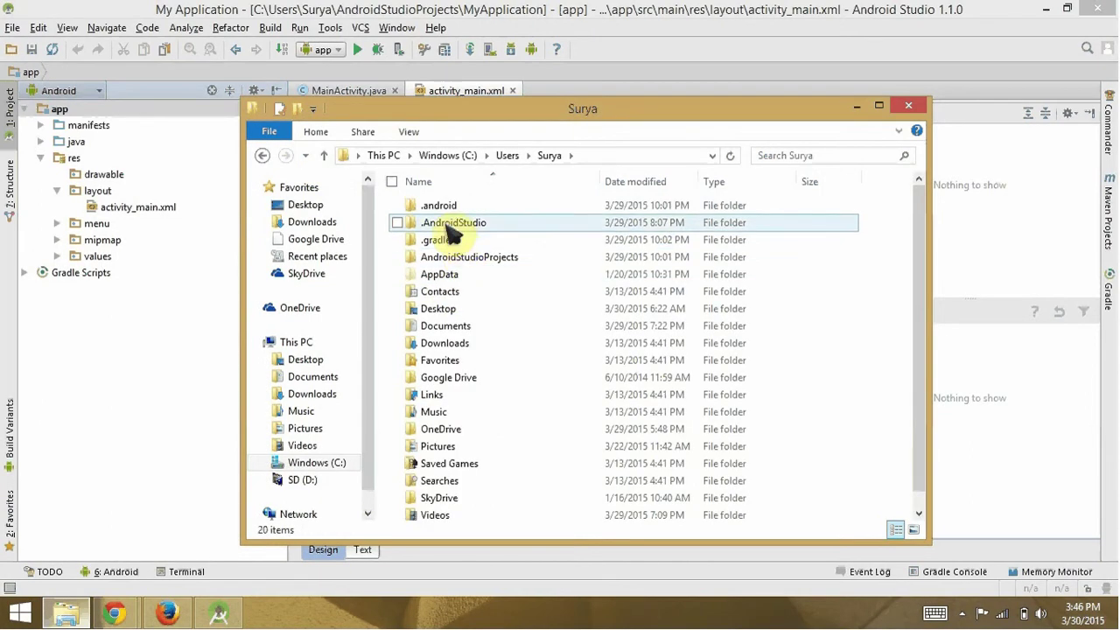
double_click(456, 273)
double_click(455, 210)
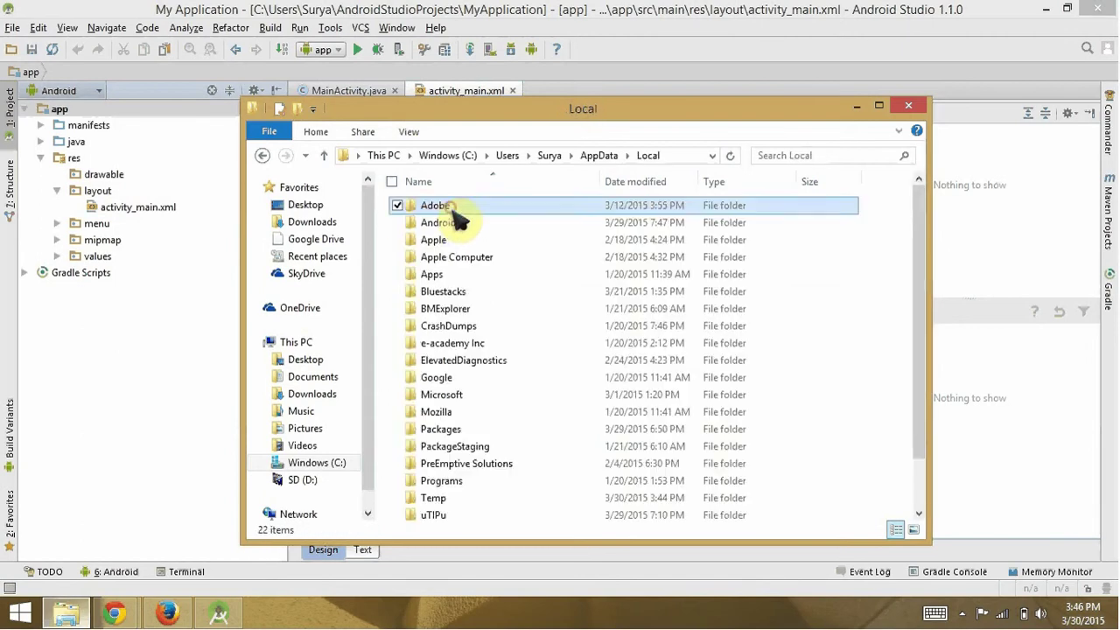
double_click(442, 226)
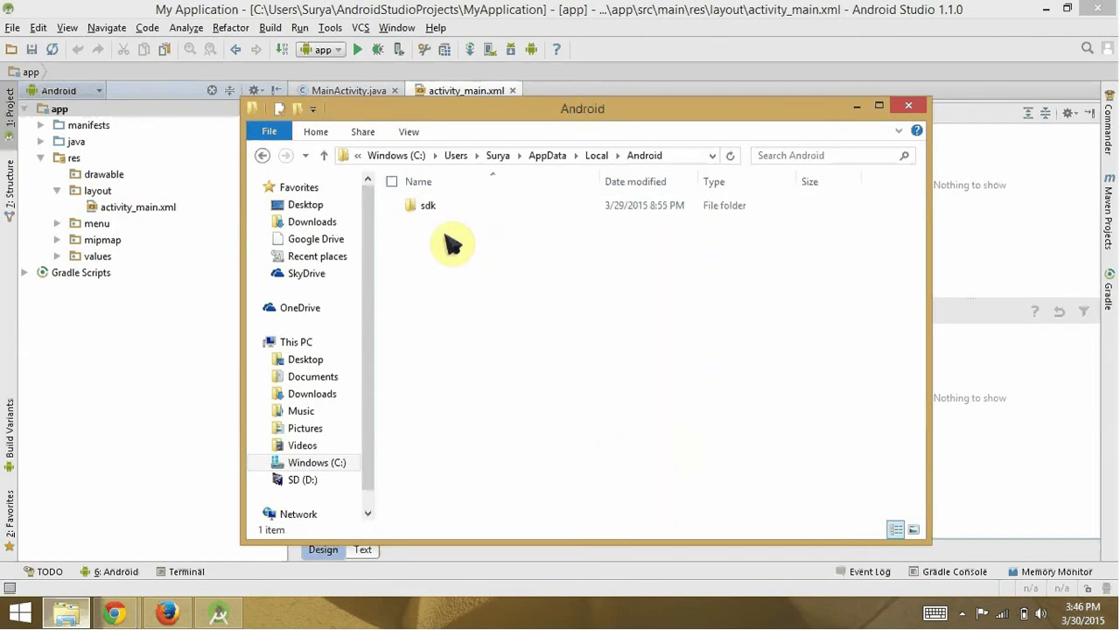
double_click(444, 210)
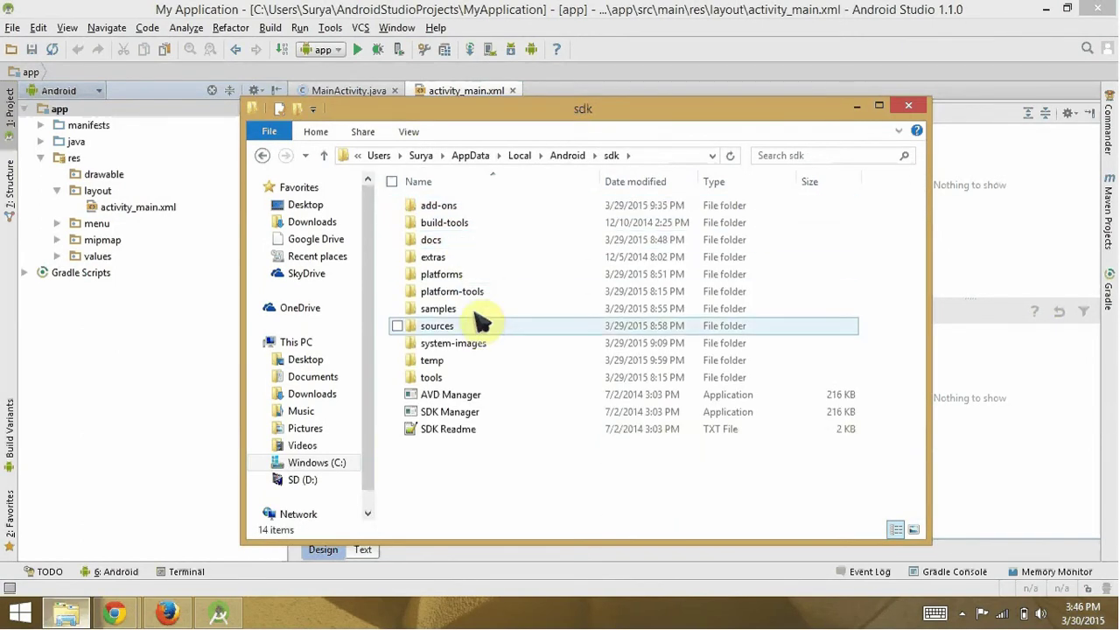
Step: Launch the intelhaxm-android installer from the SDK's extras\intel\Hardware_Accelerated_Execution_Manager folder
click(461, 260)
double_click(461, 260)
click(456, 240)
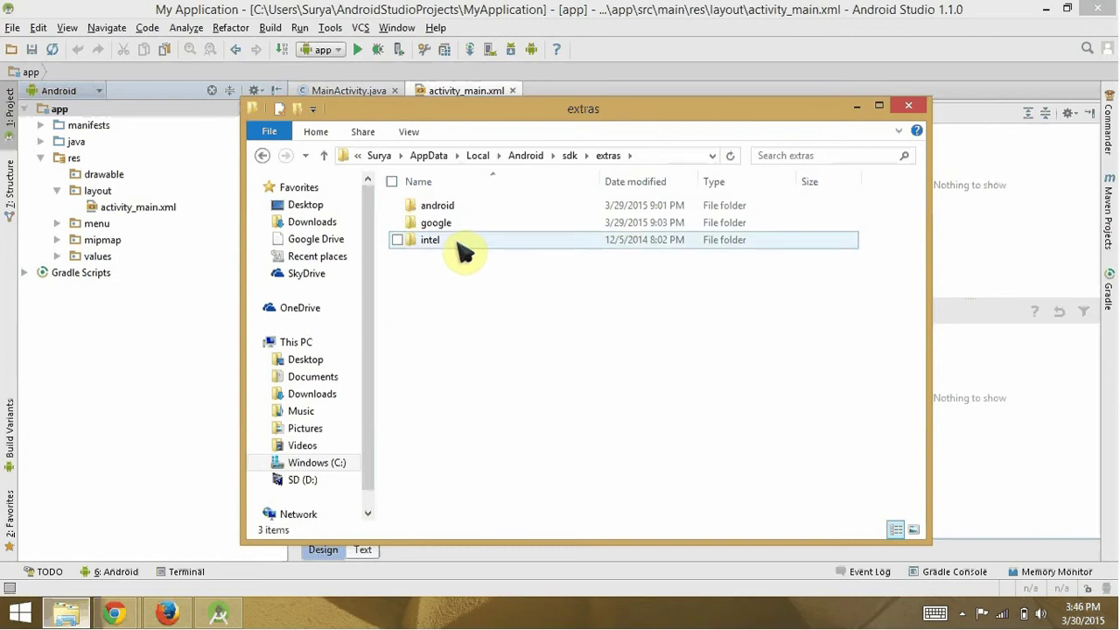
double_click(456, 241)
double_click(454, 218)
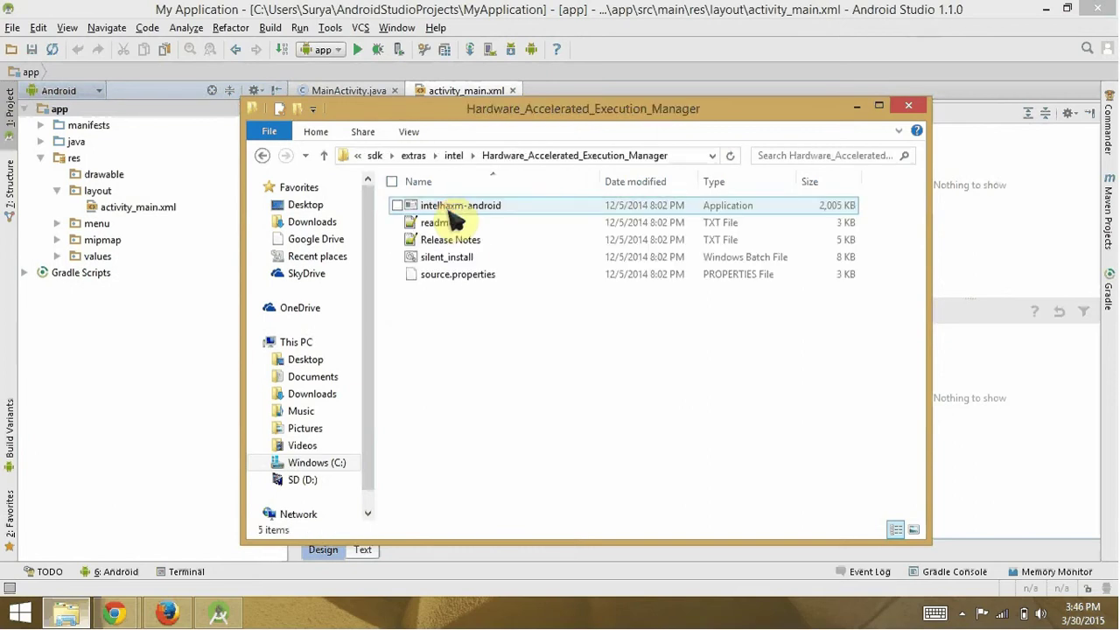
click(487, 218)
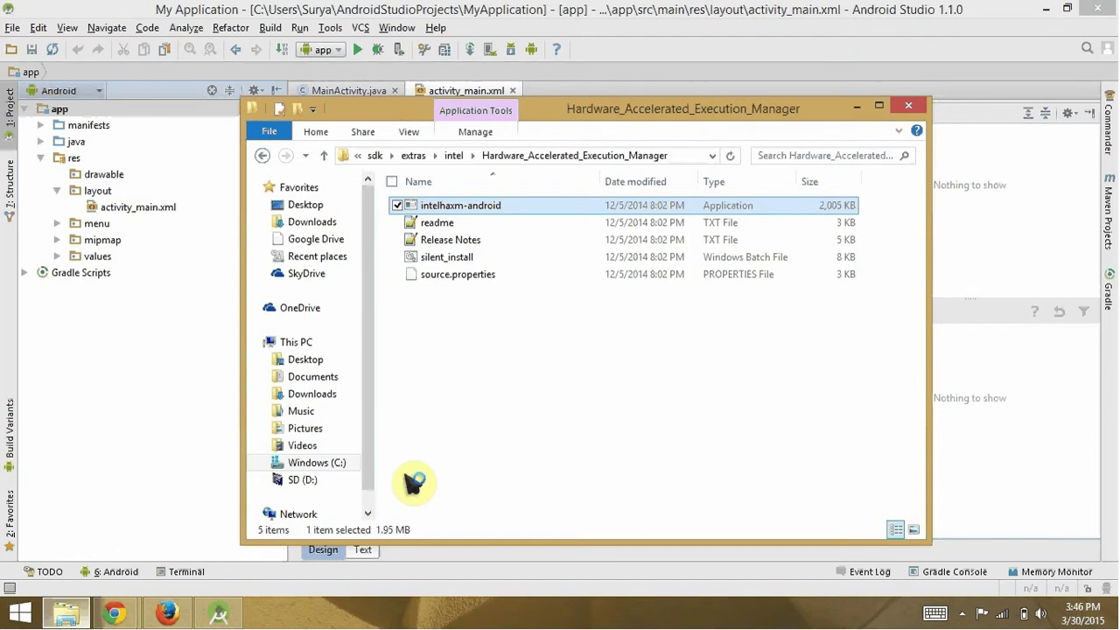
click(961, 613)
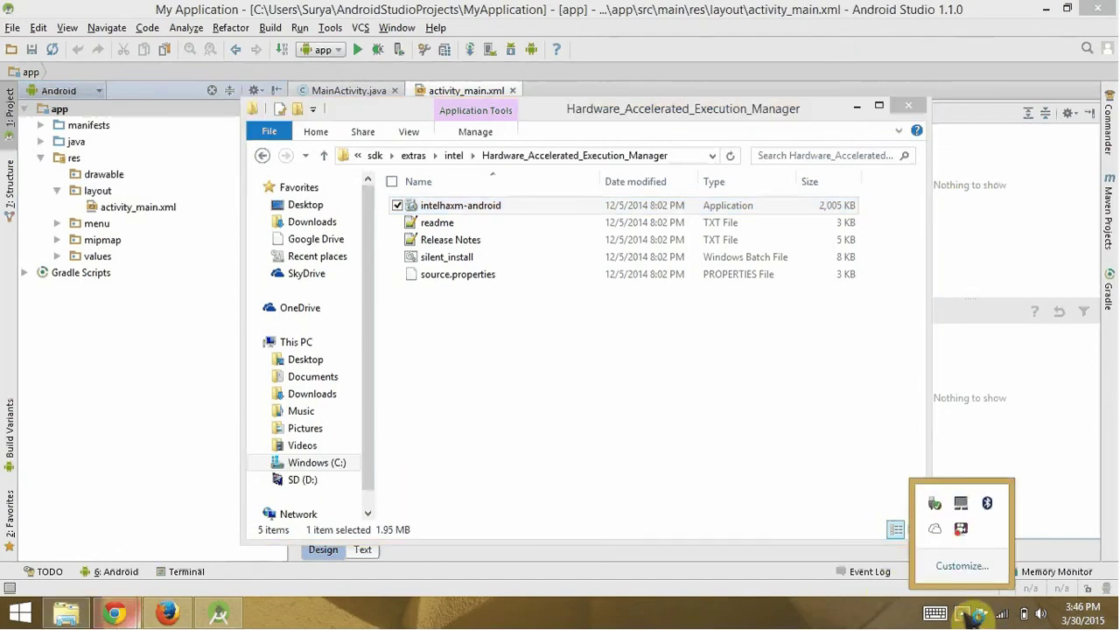
right_click(961, 529)
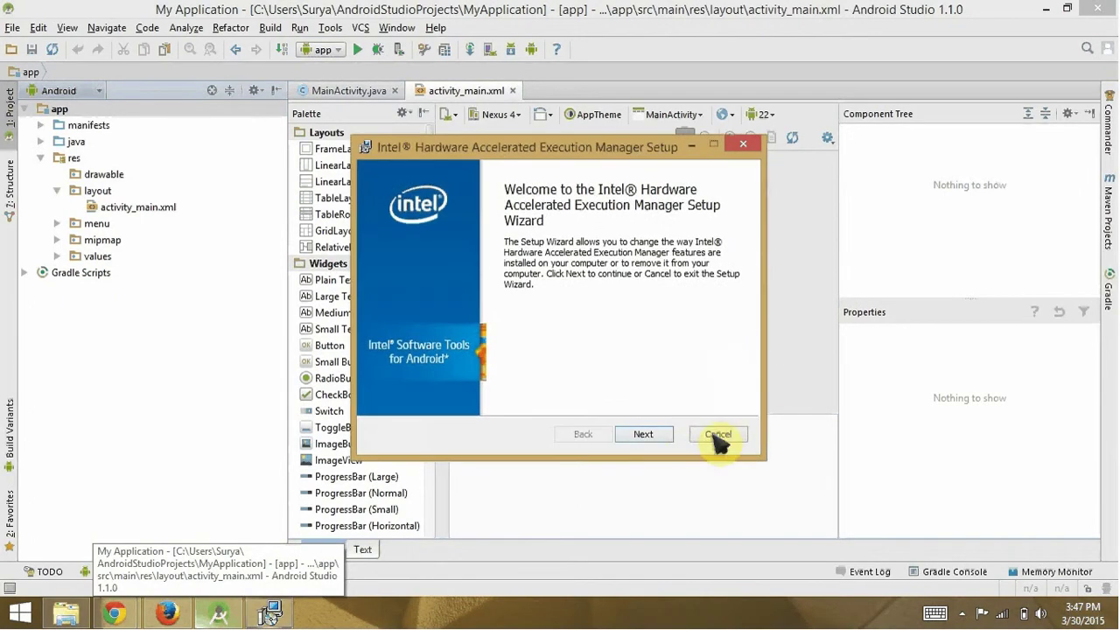
Step: Look at the Intel HAXM memory limit options by choosing to change the installation, and cancel and exit the setup wizard
click(643, 435)
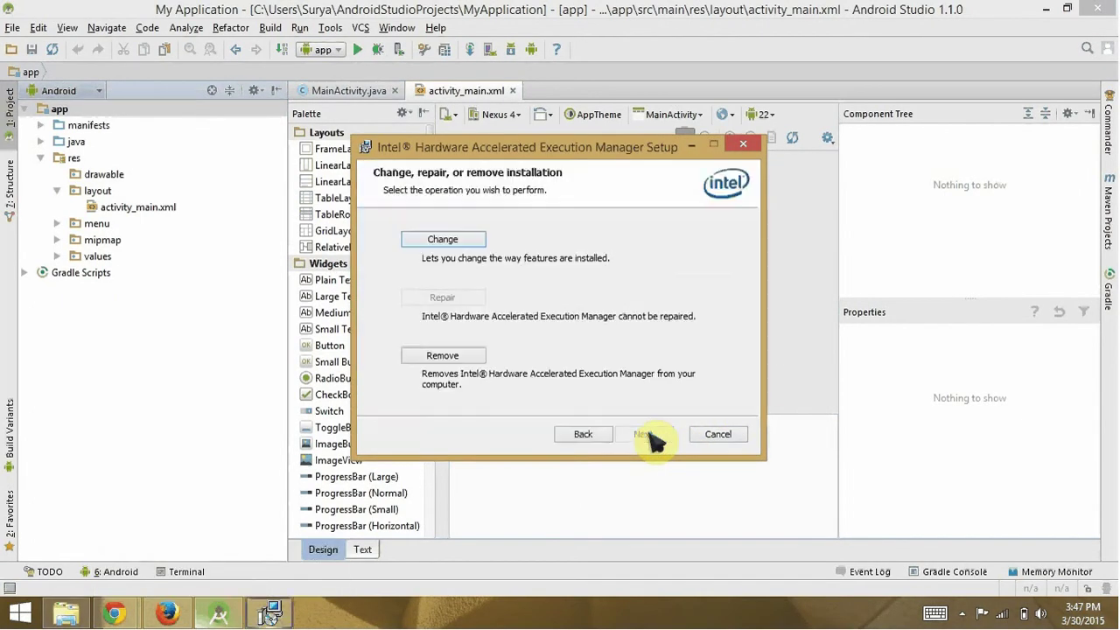
click(442, 242)
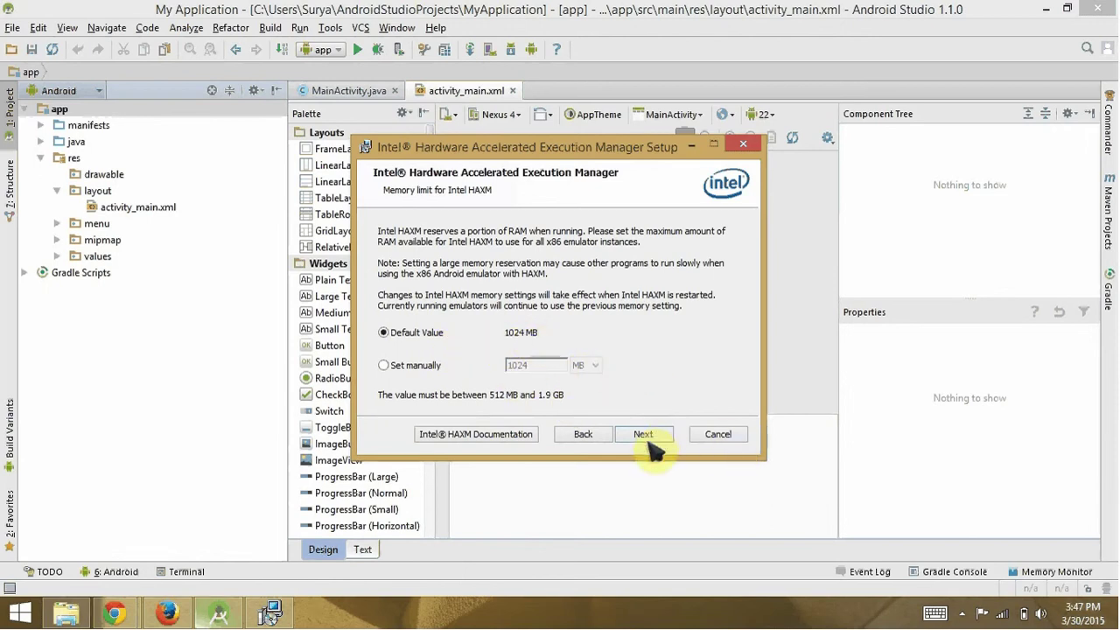
click(717, 437)
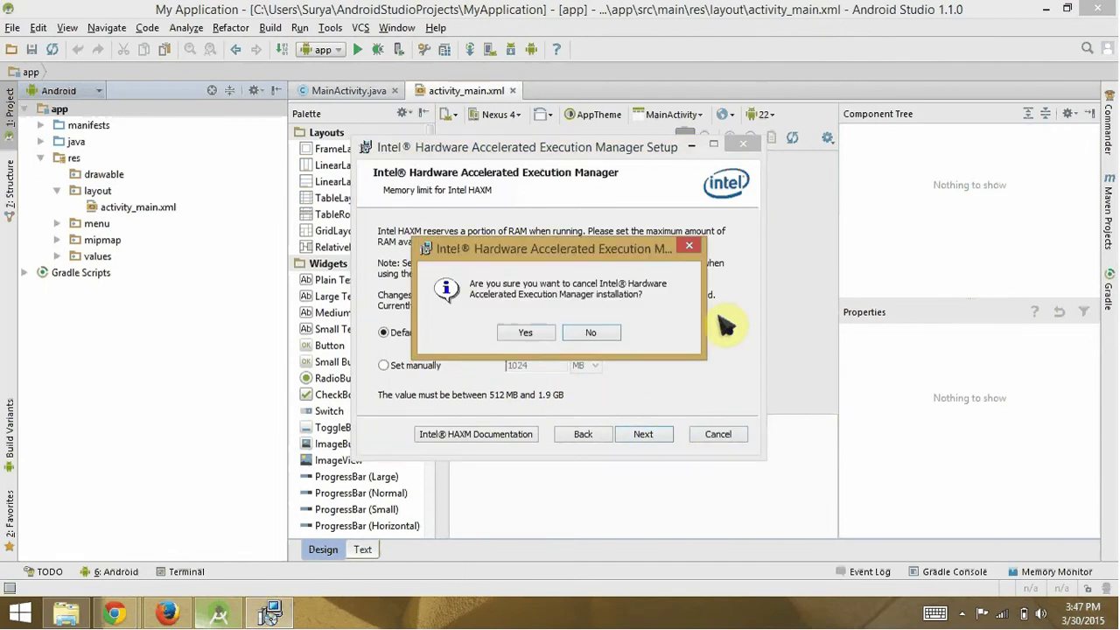
click(525, 334)
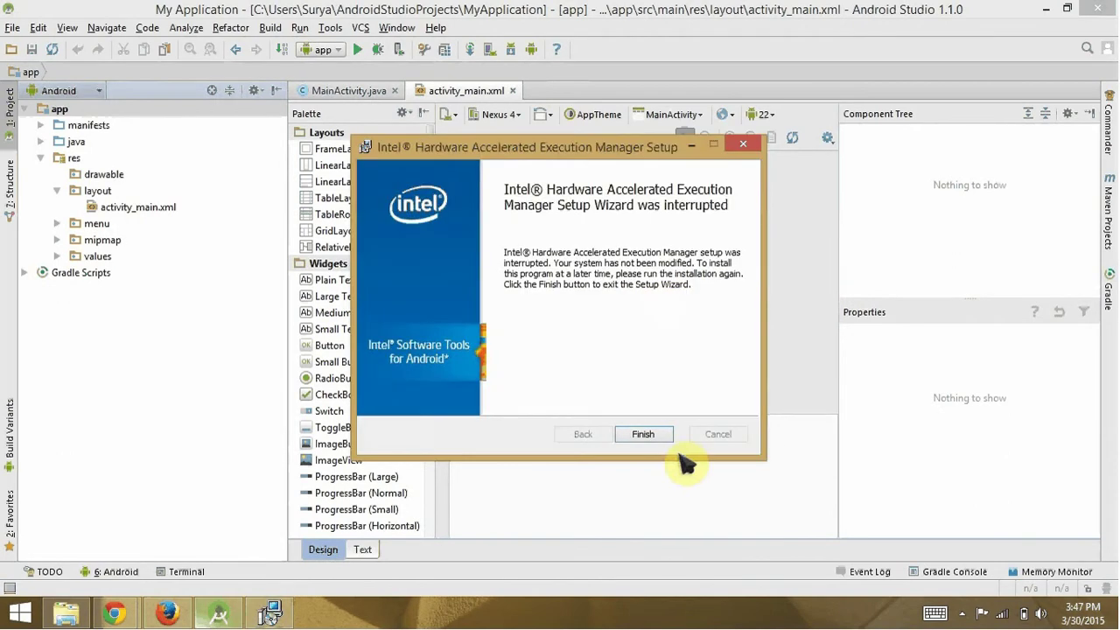
click(647, 436)
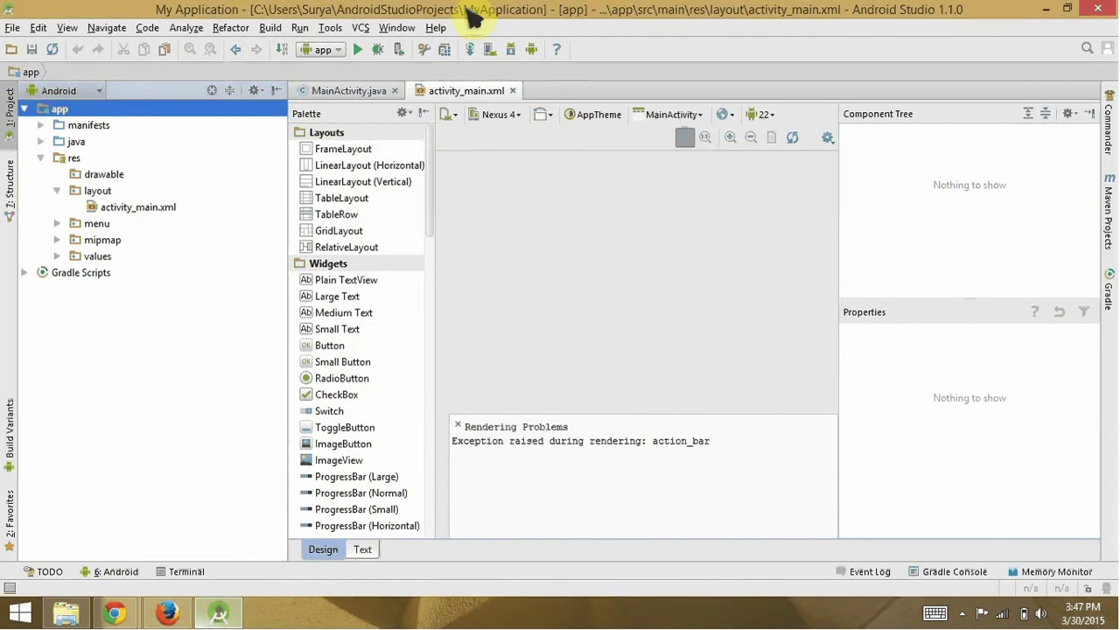
Step: Edit the Nexus 5 API 21 x86 virtual device's advanced settings to give it 1 GB of RAM, save it and close the device manager
click(489, 49)
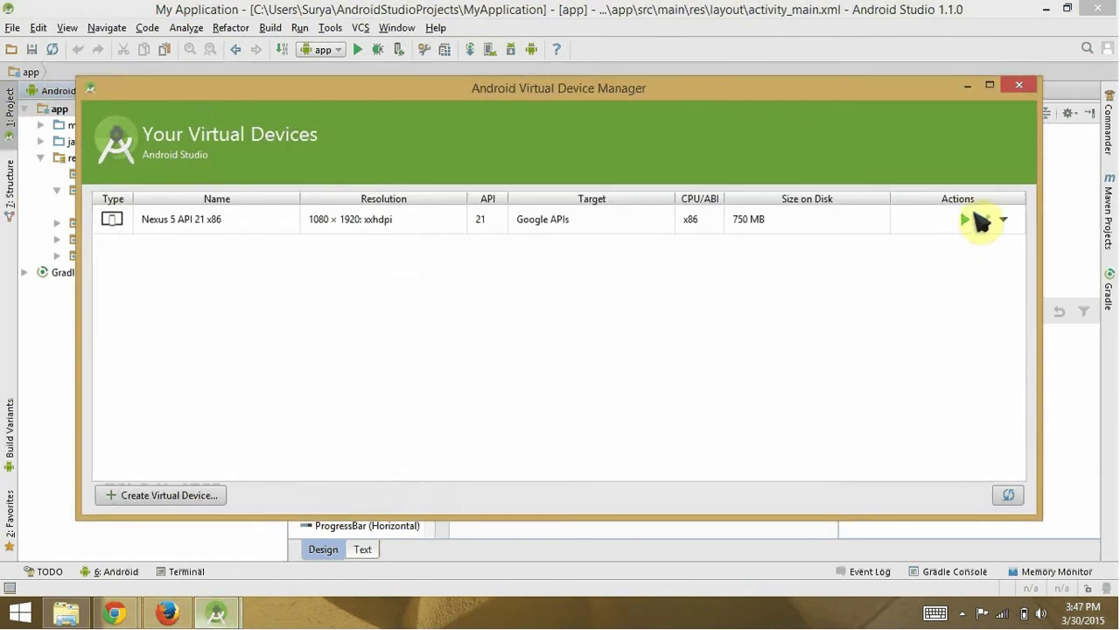
click(984, 220)
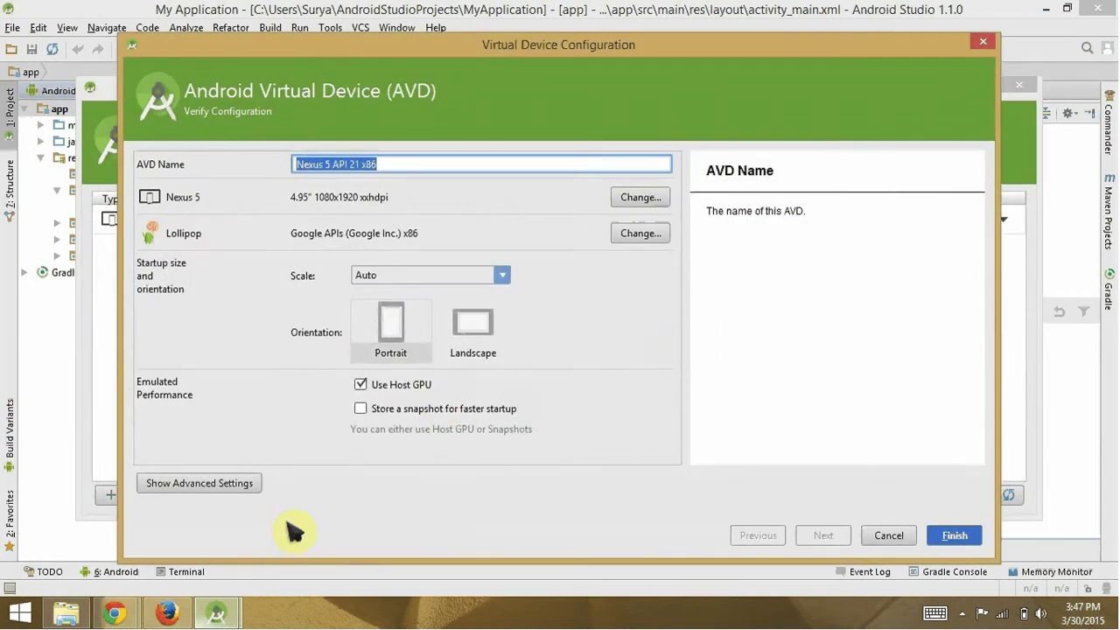
click(249, 484)
drag(672, 281, 662, 420)
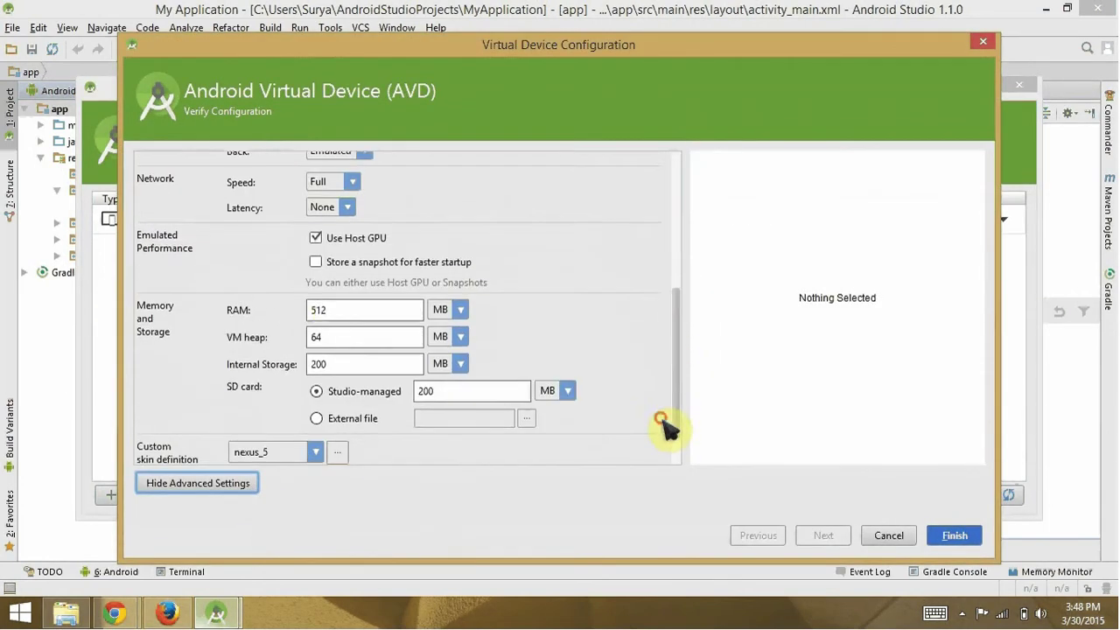
double_click(336, 309)
text(1)
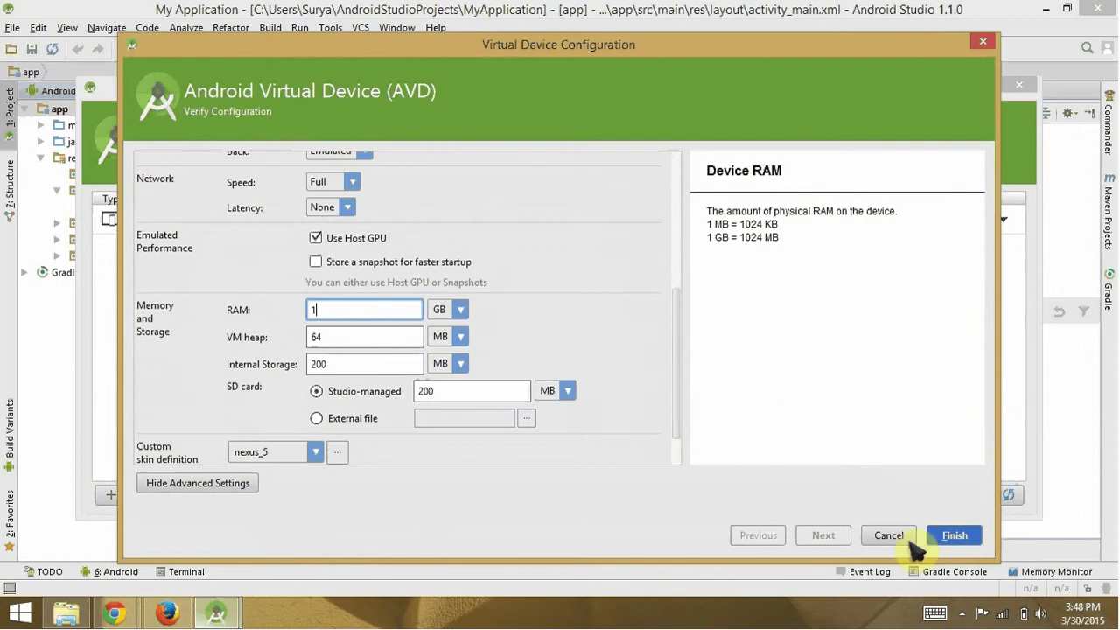
click(957, 538)
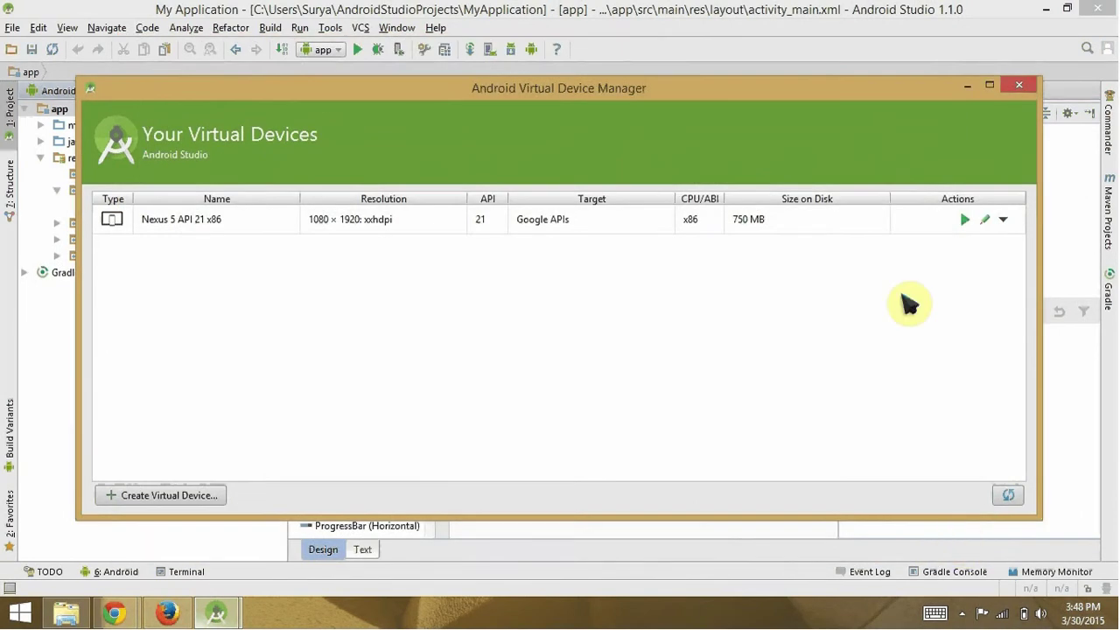
click(1018, 84)
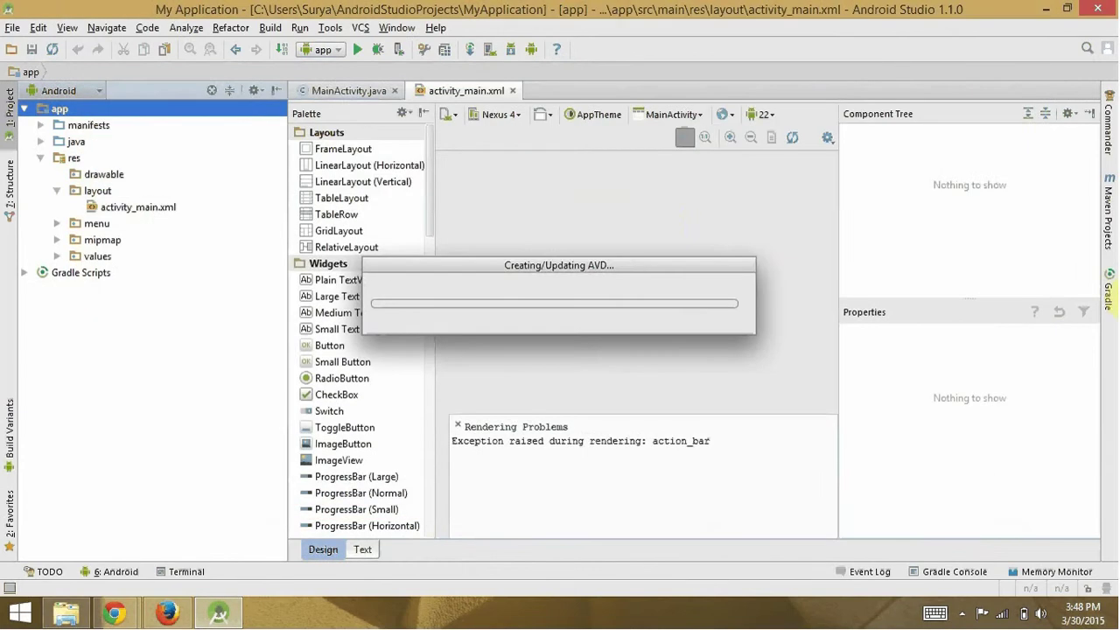
Step: Minimize Android Studio and close the file window, and find and launch Notepad++ with a Windows search for "notepad++"
click(1045, 9)
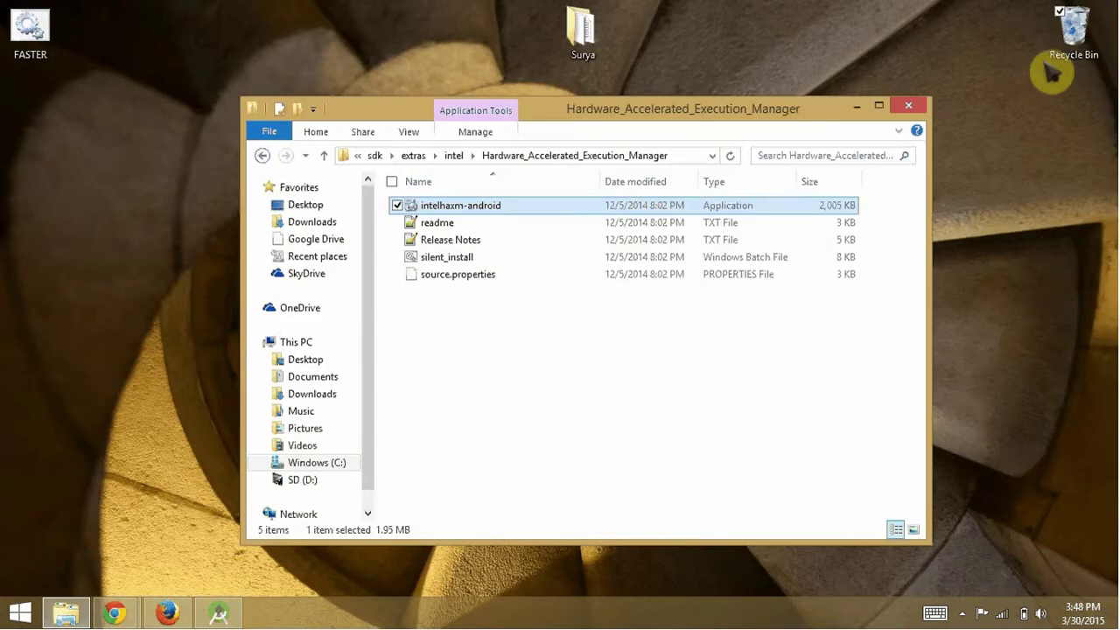
click(907, 112)
mouse_move(1113, 70)
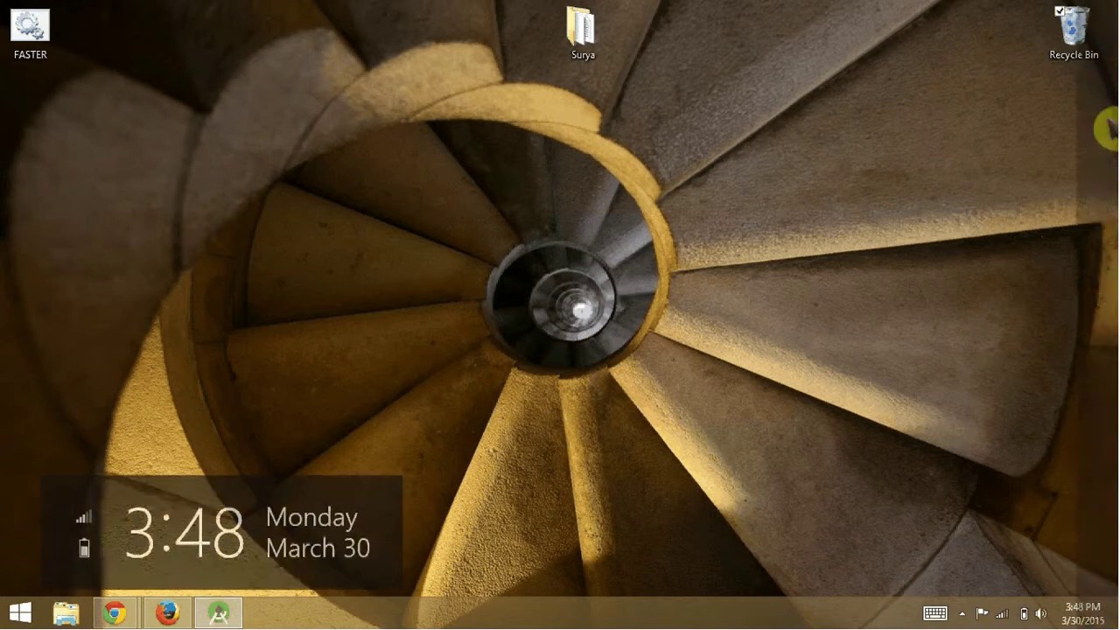
click(1083, 144)
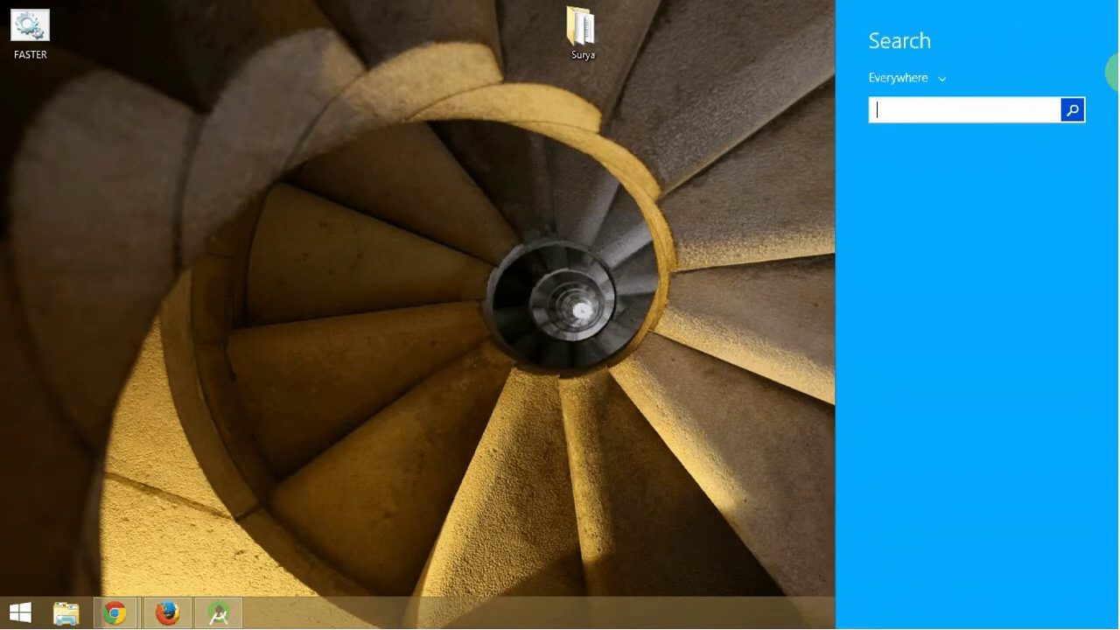
text(notepad++)
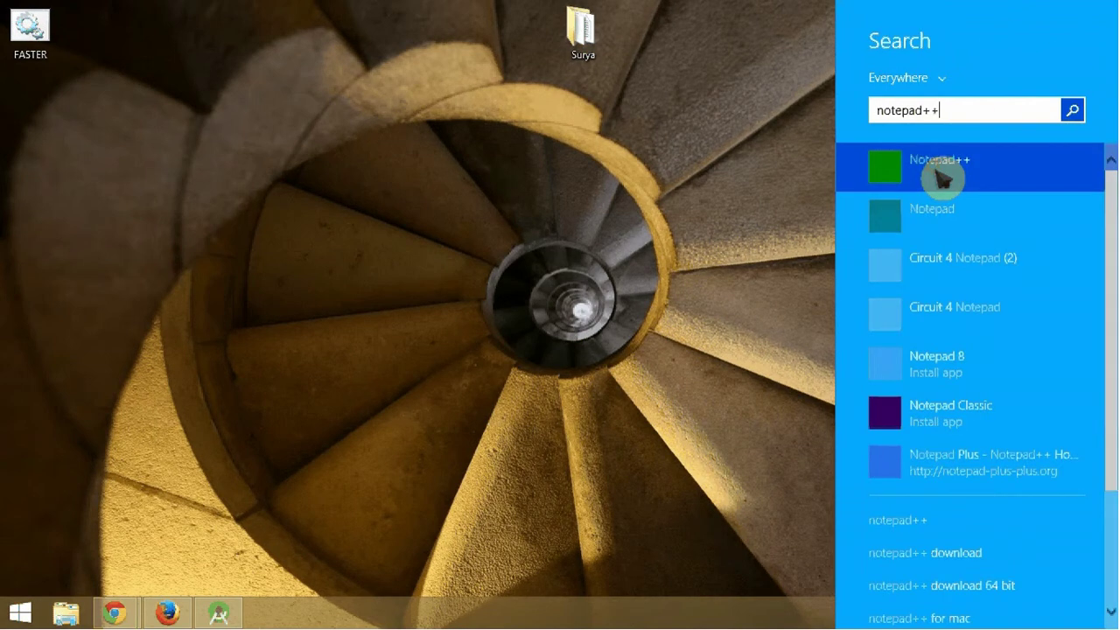
click(941, 178)
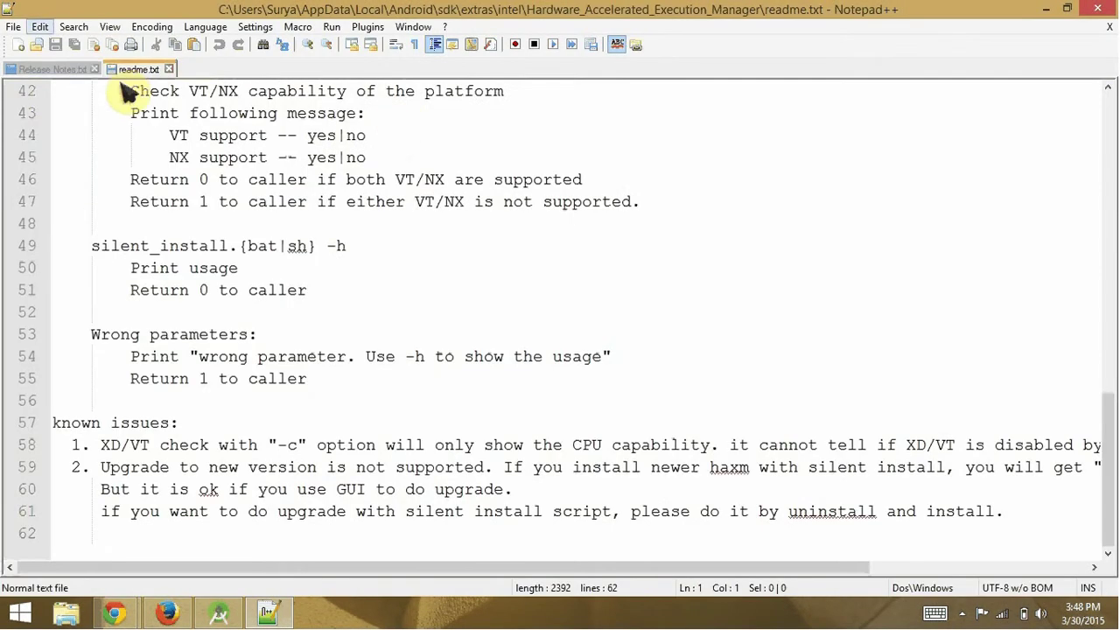
click(481, 220)
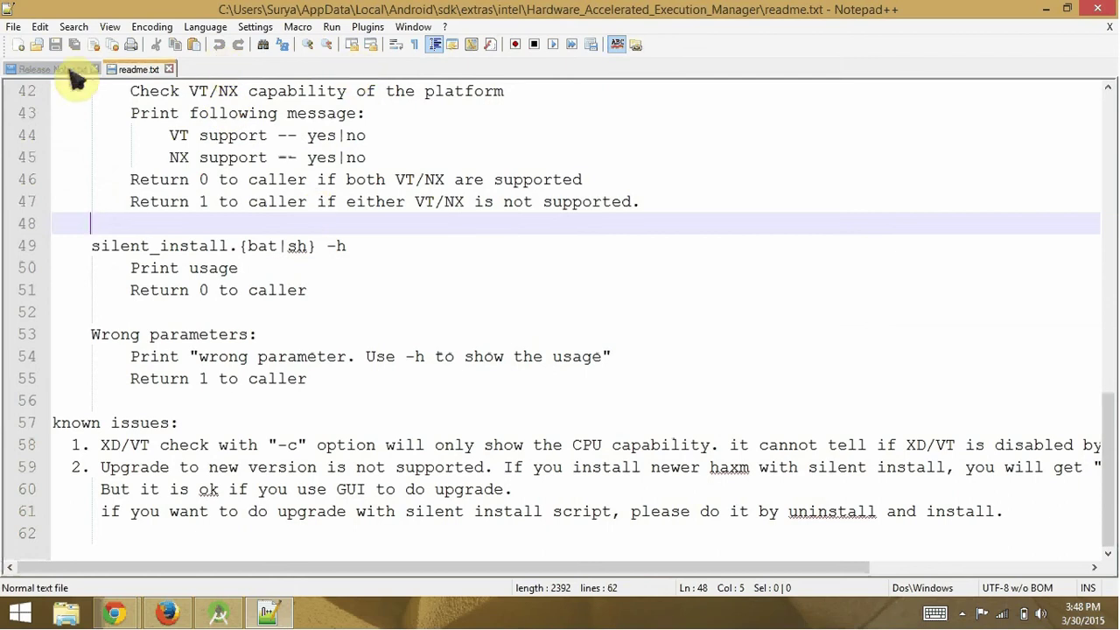
Step: Create a new blank text file and write "VT-x is enabled in BIOS." on its first line
click(18, 45)
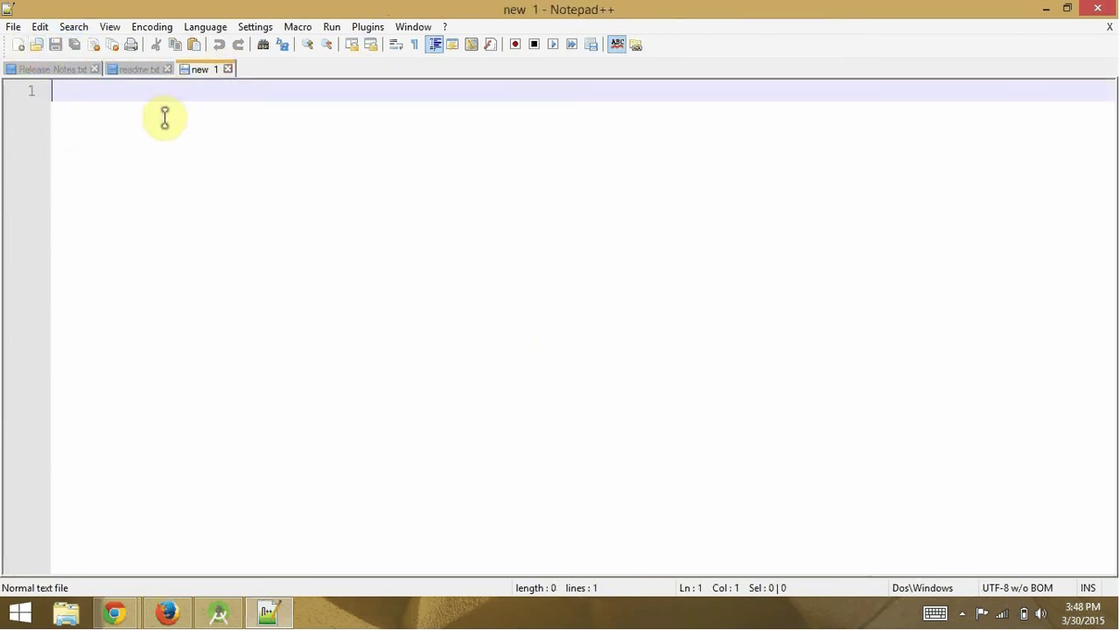
text(VT)
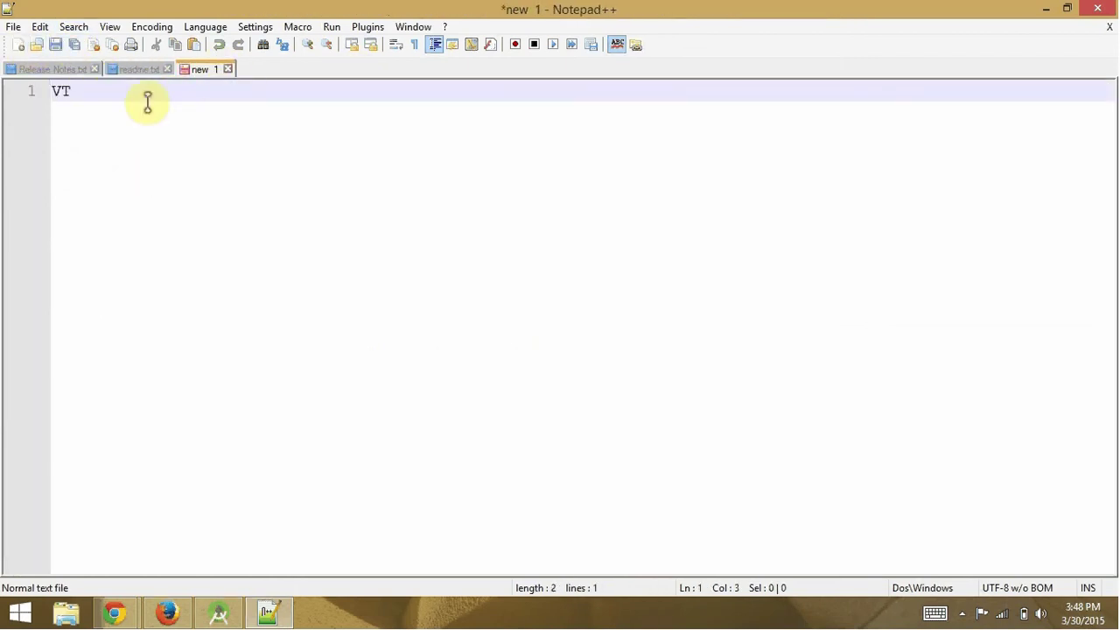
text(-x is )
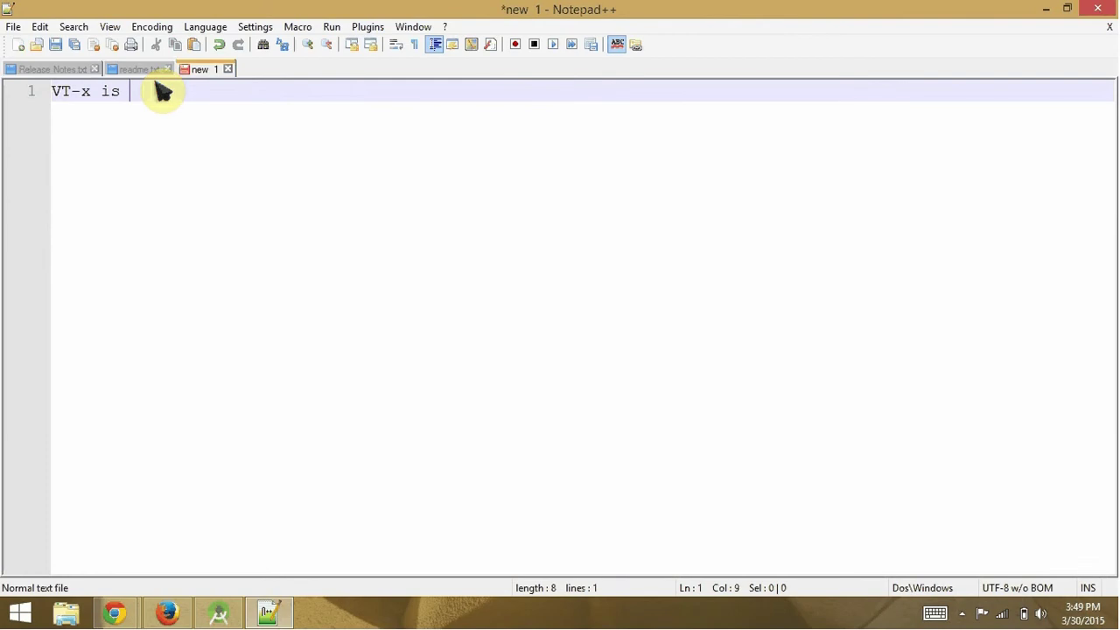
text(enabled )
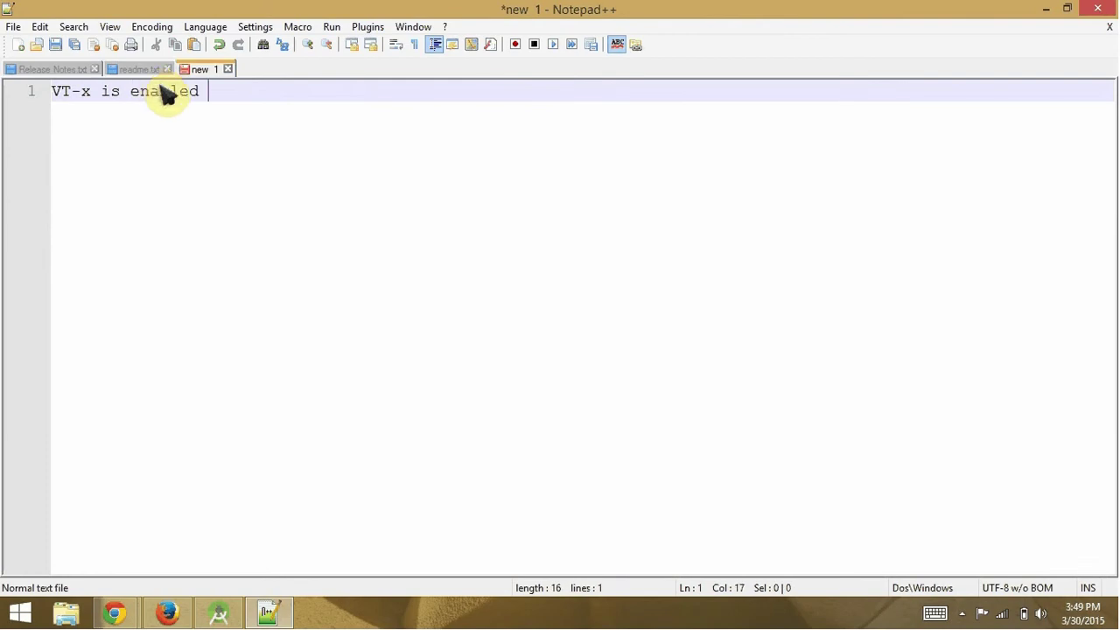
text(in BIOS)
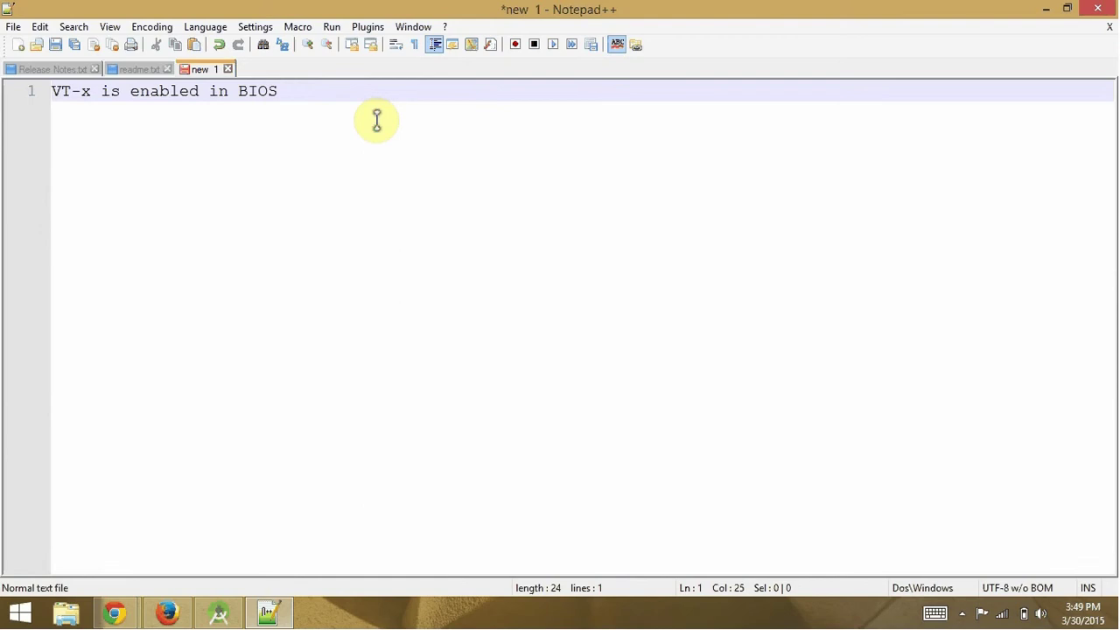
key(BackSpace)
text(.)
key(Return)
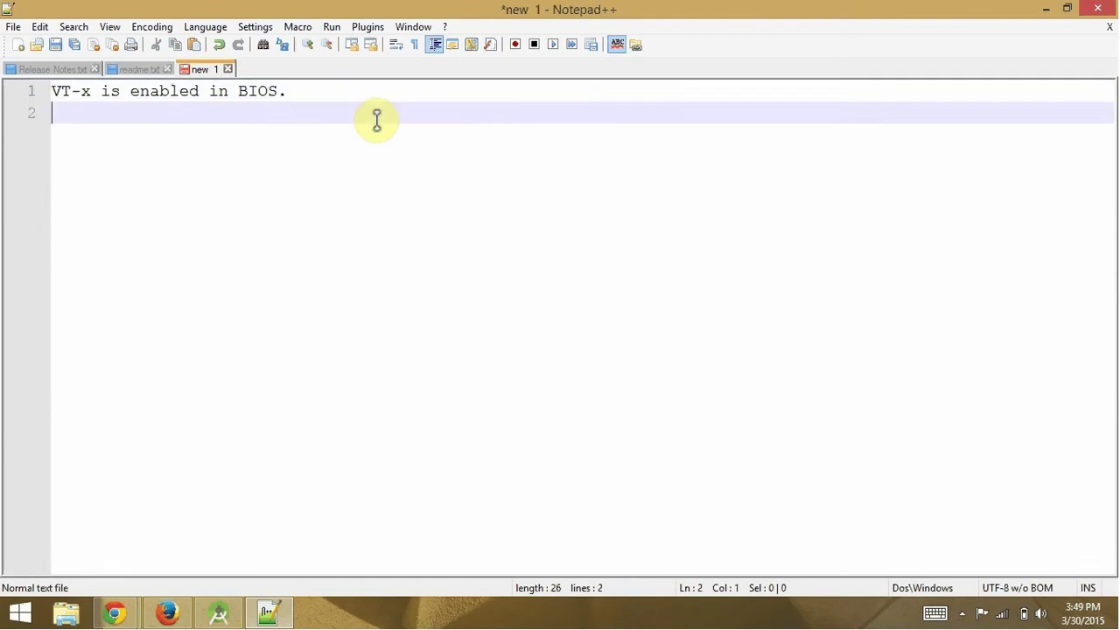
Step: Add "Hyperthreading" on the second line, directly below the VT-x note
key(Return)
key(BackSpace)
key(BackSpace)
text(N)
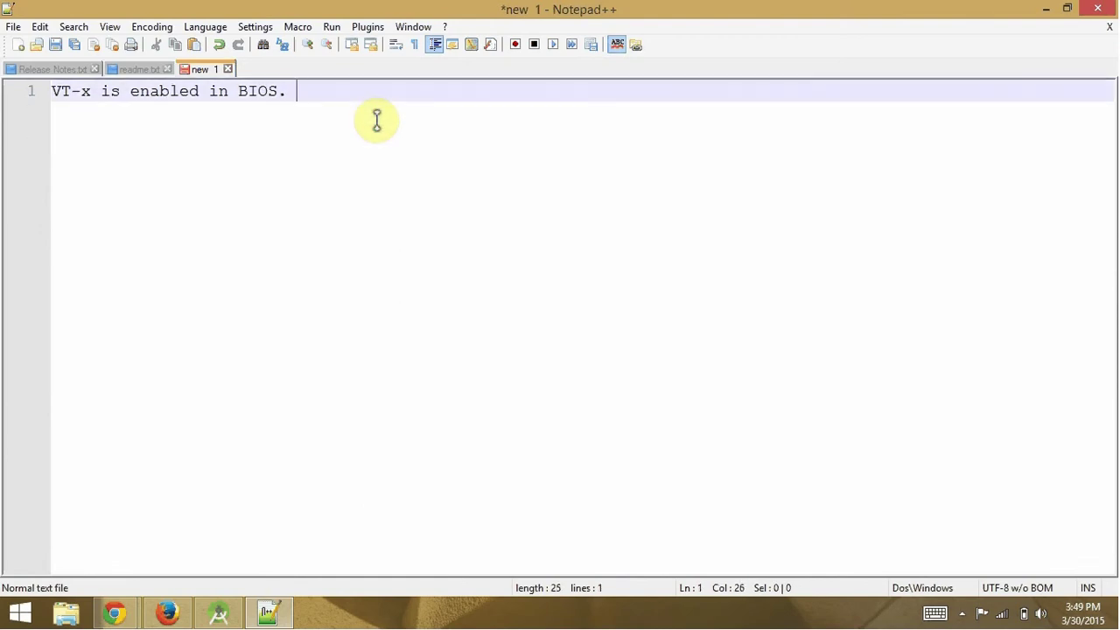
key(BackSpace)
key(Return)
key(Return)
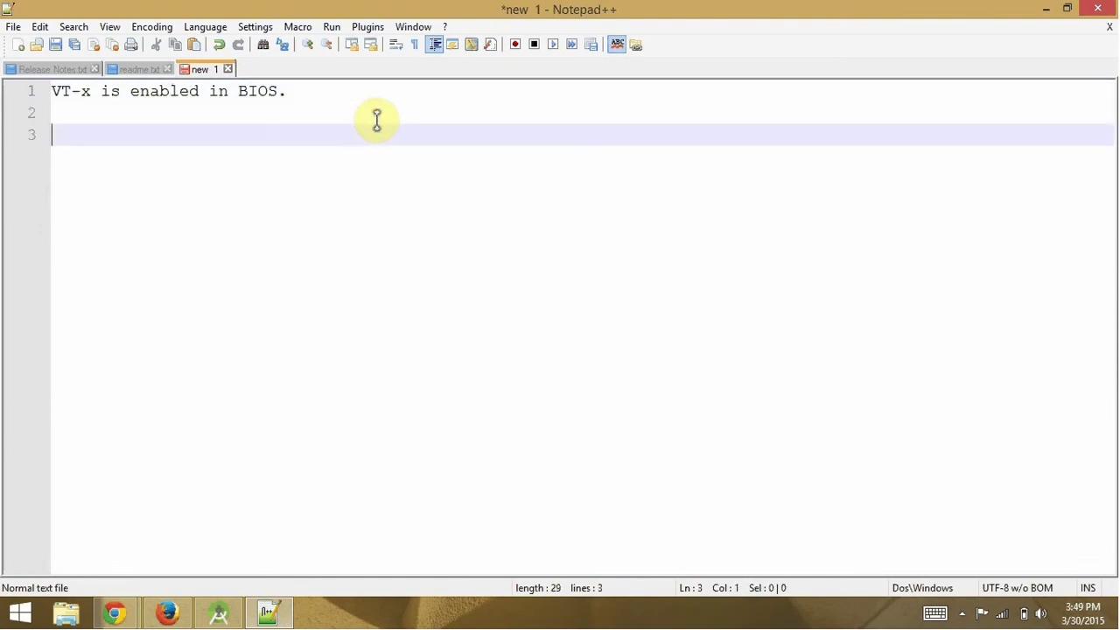
key(BackSpace)
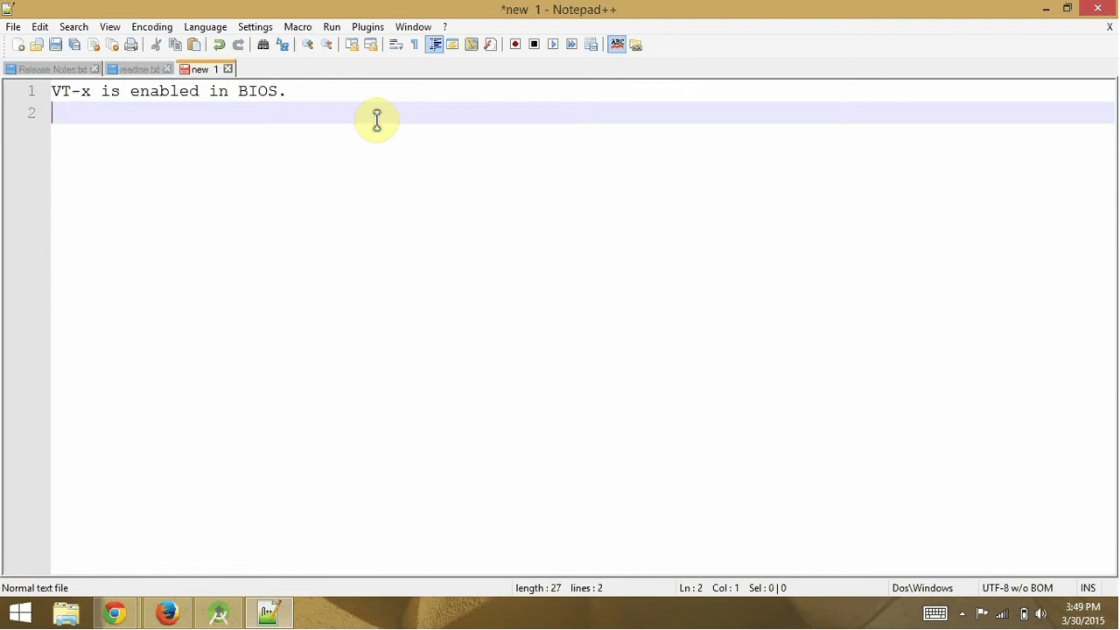
text(Hyo)
text(er)
text(threading)
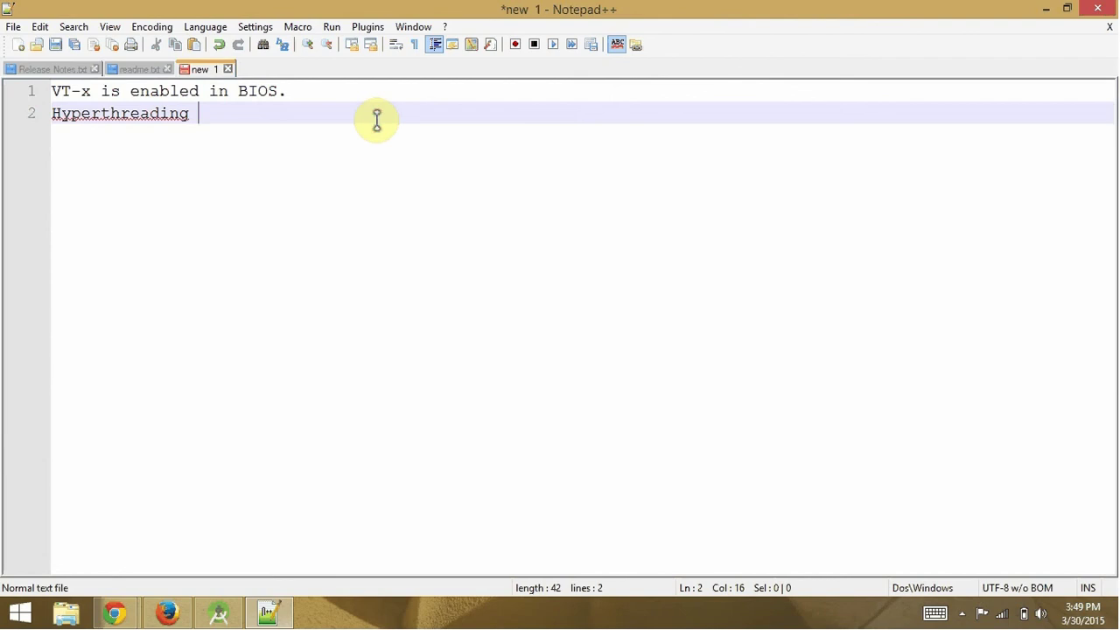
Step: Close the new note without saving it and minimize Notepad++ to return to Android Studio
double_click(75, 111)
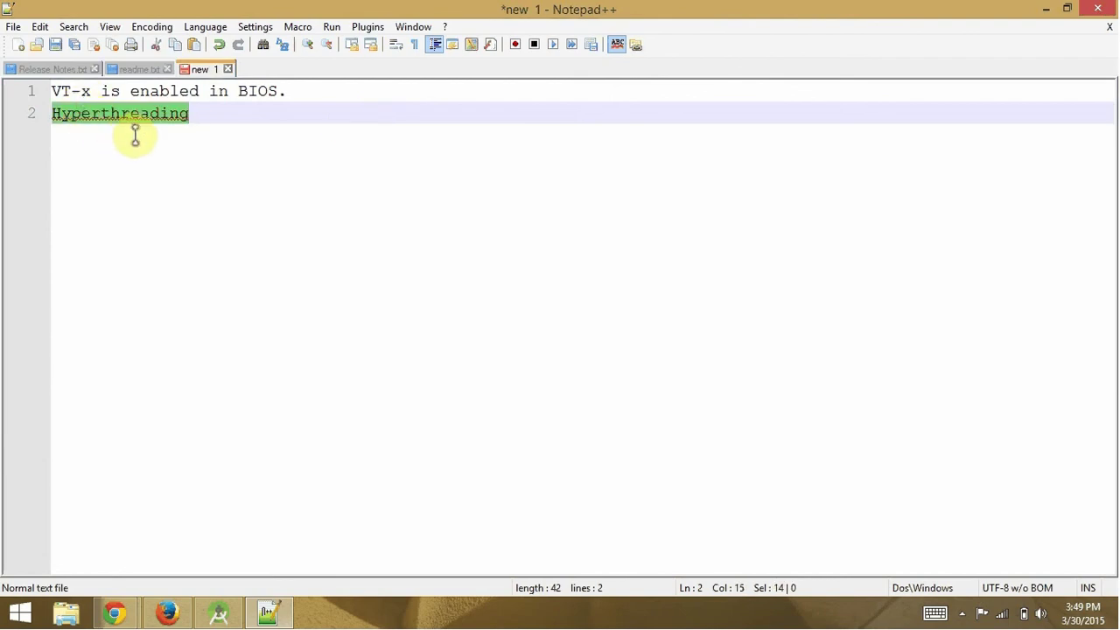
click(208, 133)
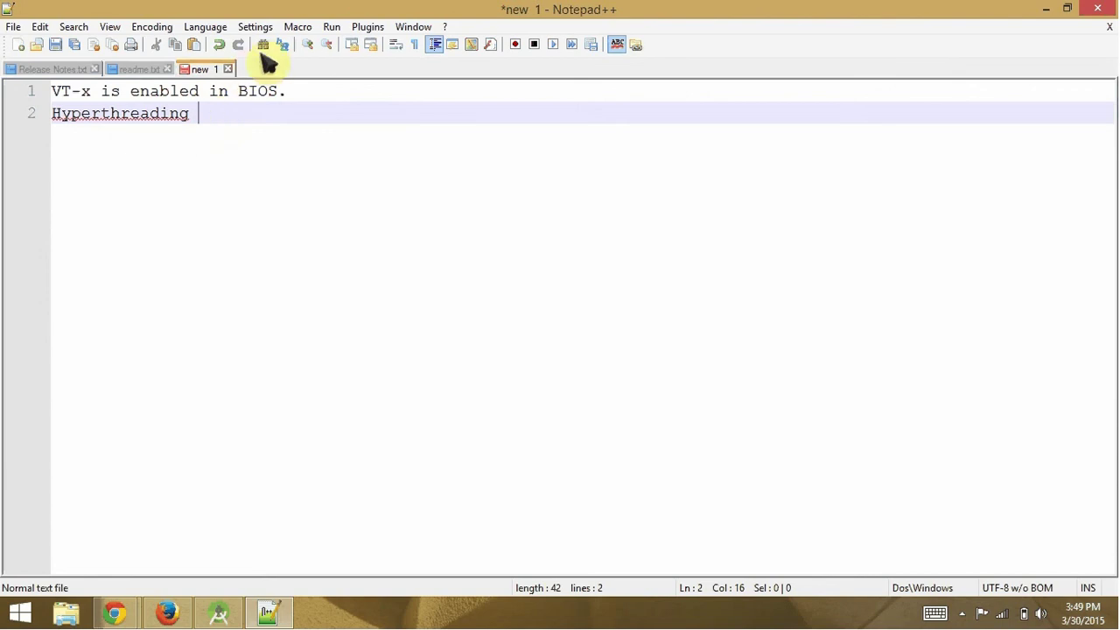
click(227, 68)
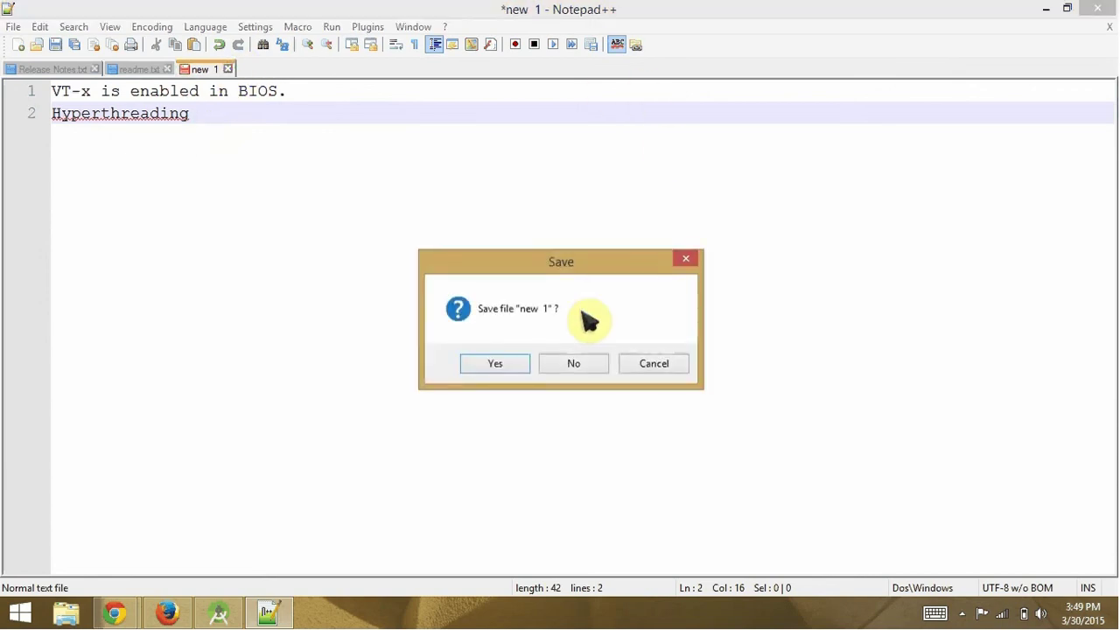
click(571, 366)
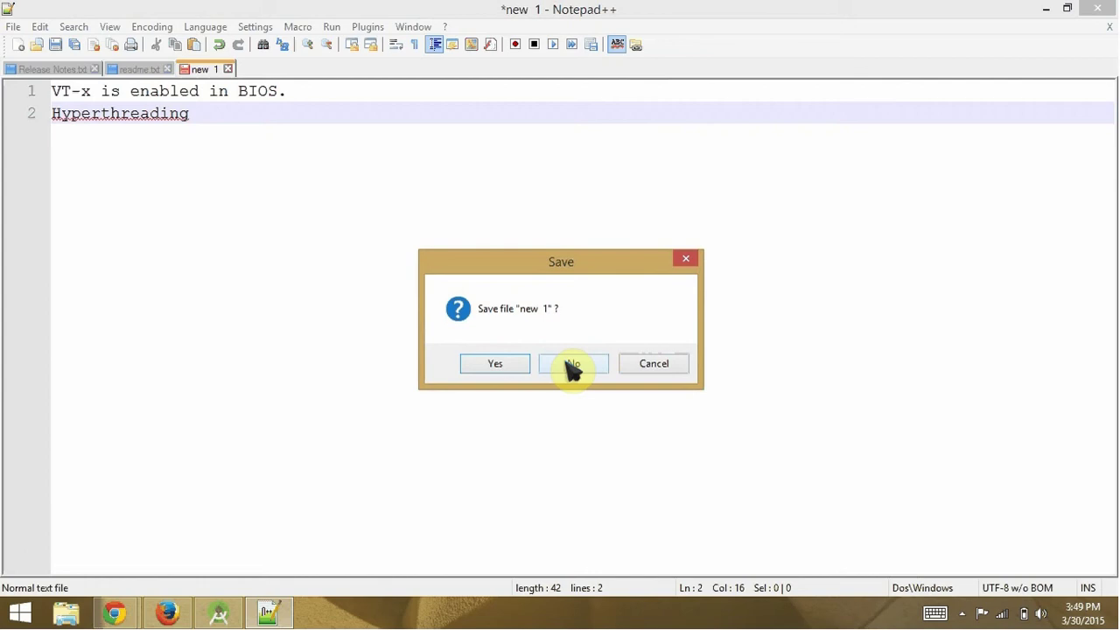
click(1045, 9)
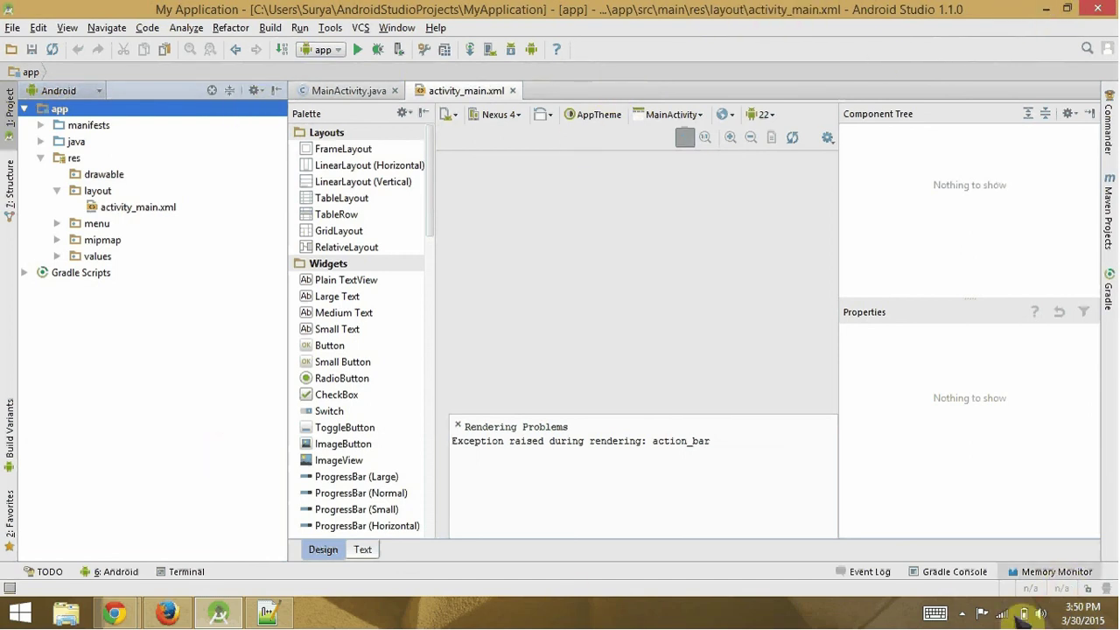
click(961, 613)
right_click(960, 530)
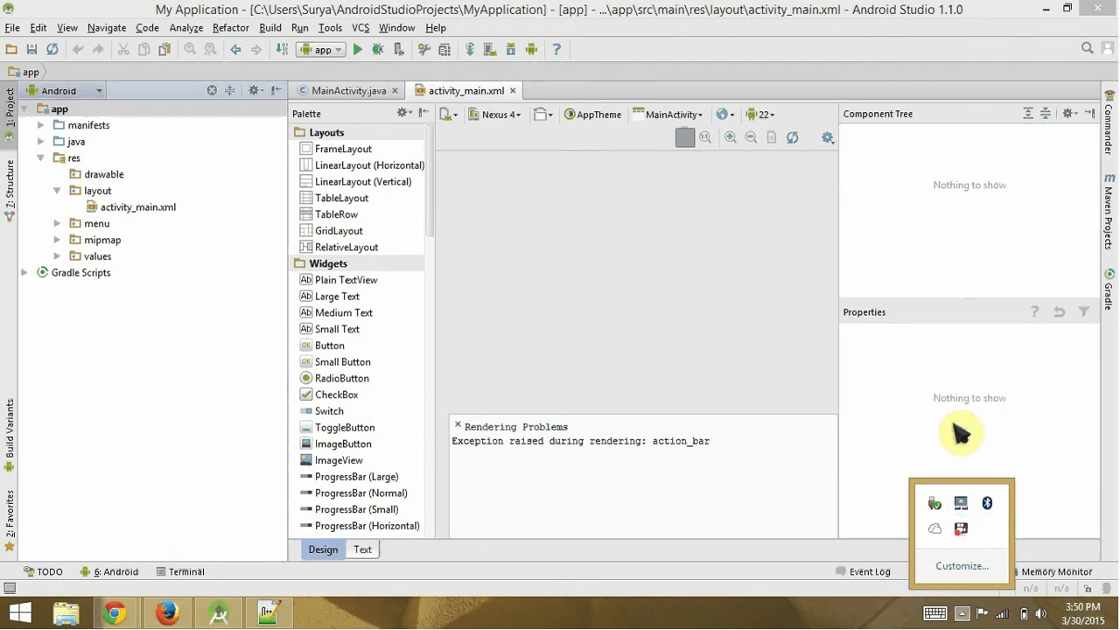